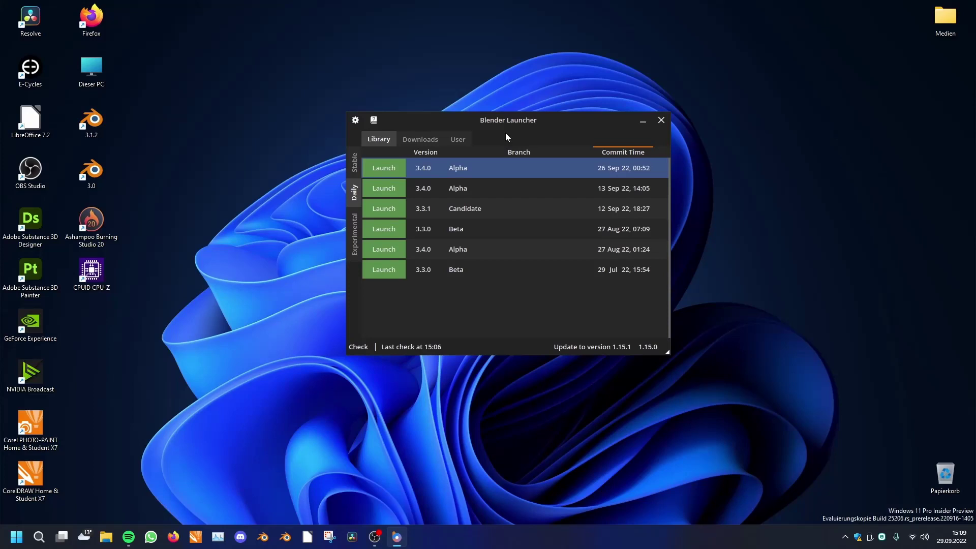
# Launch the 3.4.0 Alpha build of Blender dated 26 Sep 22 and delete all default objects from the scene.
pyautogui.click(385, 169)
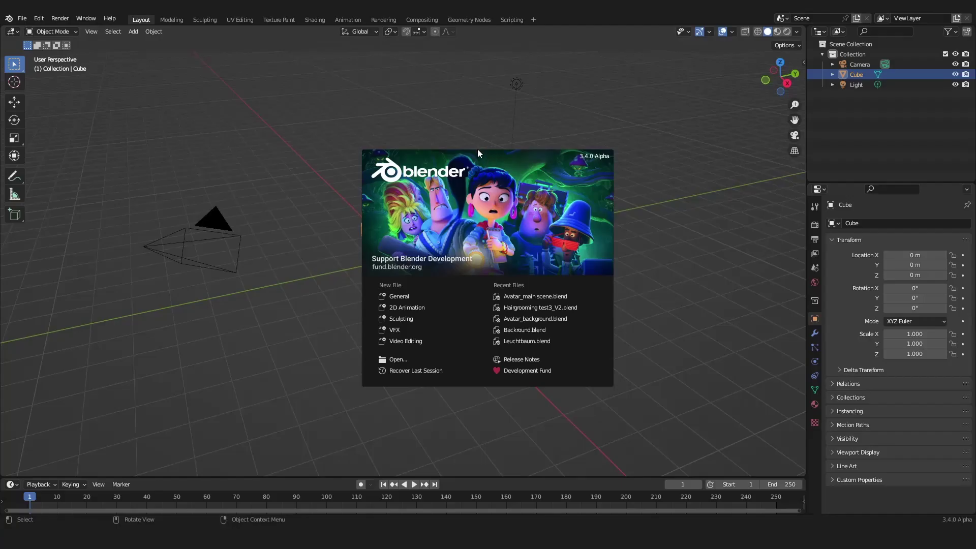
pyautogui.moveTo(432, 86); pyautogui.dragTo(515, 188, button='middle')
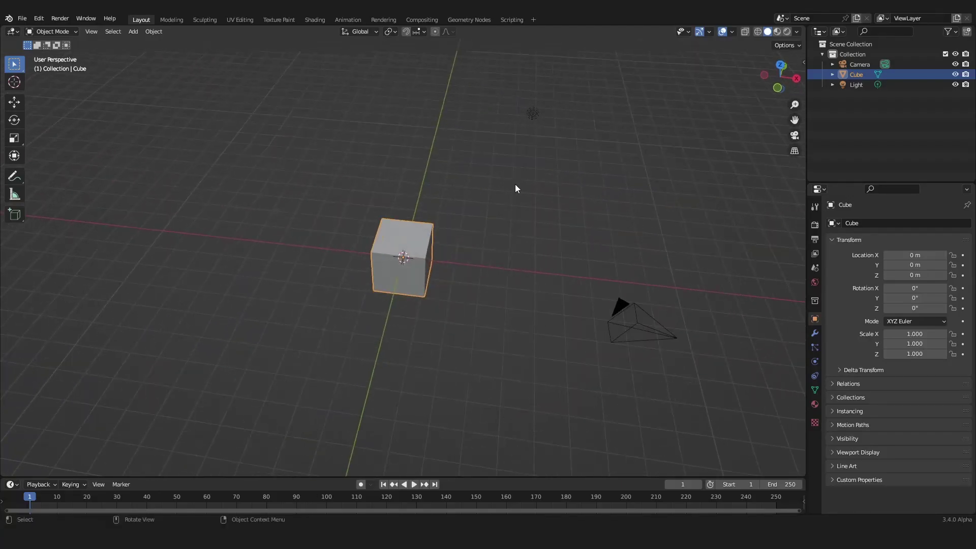
pyautogui.press('a')
pyautogui.press('Delete')
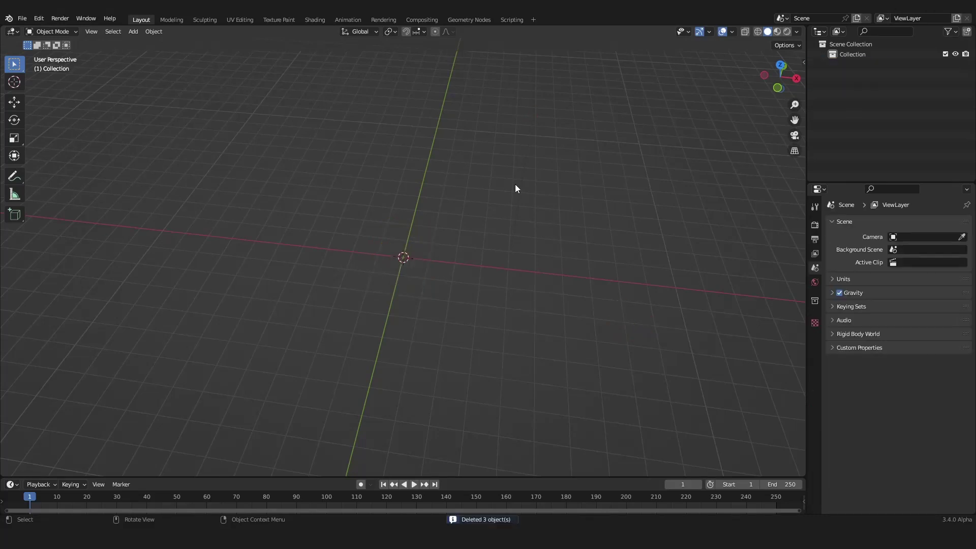
# Add an ico sphere mesh and give it a level 1 Subdivision modifier.
pyautogui.moveTo(465, 264); pyautogui.dragTo(410, 258, button='middle')
pyautogui.hotkey('shift', 'a')
pyautogui.moveTo(439, 214)
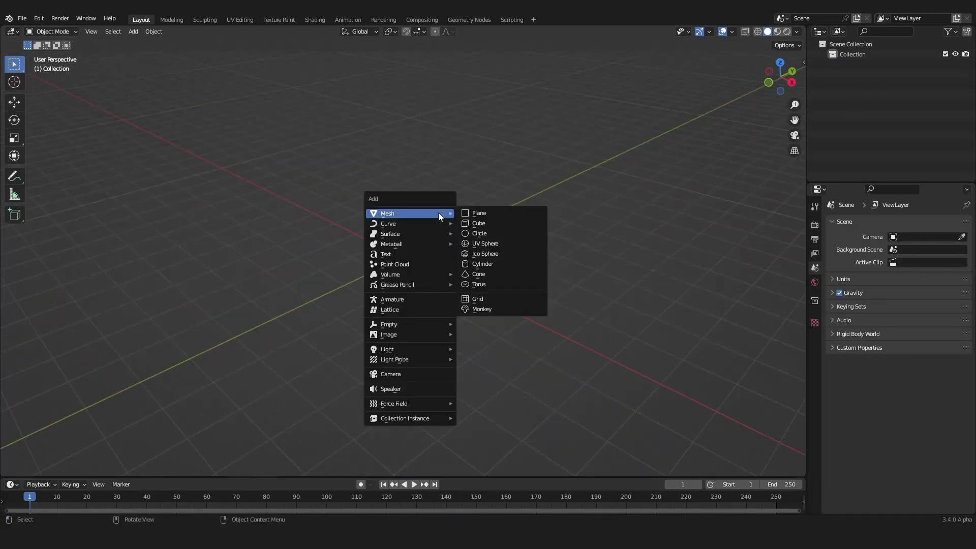
pyautogui.click(501, 256)
pyautogui.scroll(3, 492, 297)
pyautogui.hotkey('ctrl', '1')
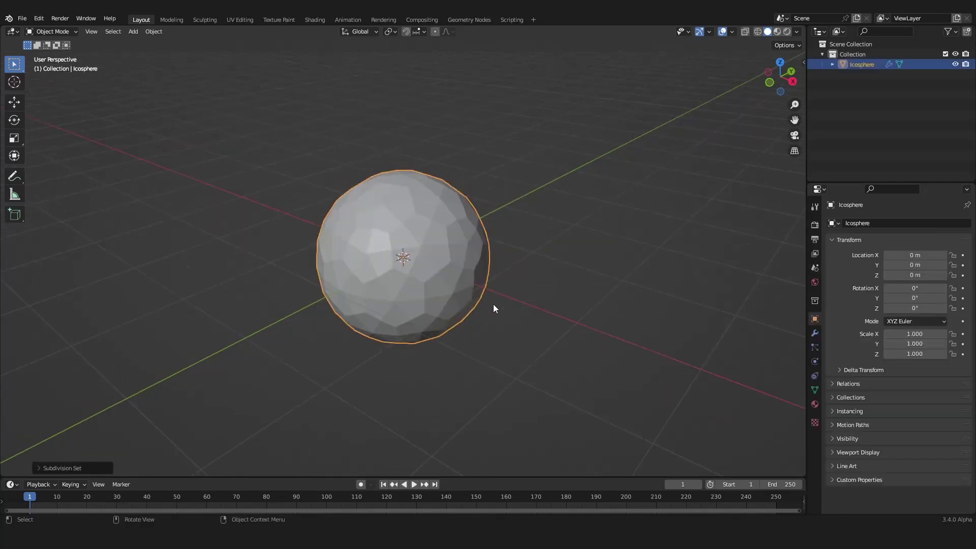
# Turn the enlarged timeline area into a Geometry Node Editor and create a new node tree for the icosphere.
pyautogui.moveTo(493, 304); pyautogui.dragTo(511, 243, button='middle')
pyautogui.click(815, 333)
pyautogui.scroll(1, 533, 251)
pyautogui.moveTo(514, 477); pyautogui.dragTo(502, 308)
pyautogui.click(10, 314)
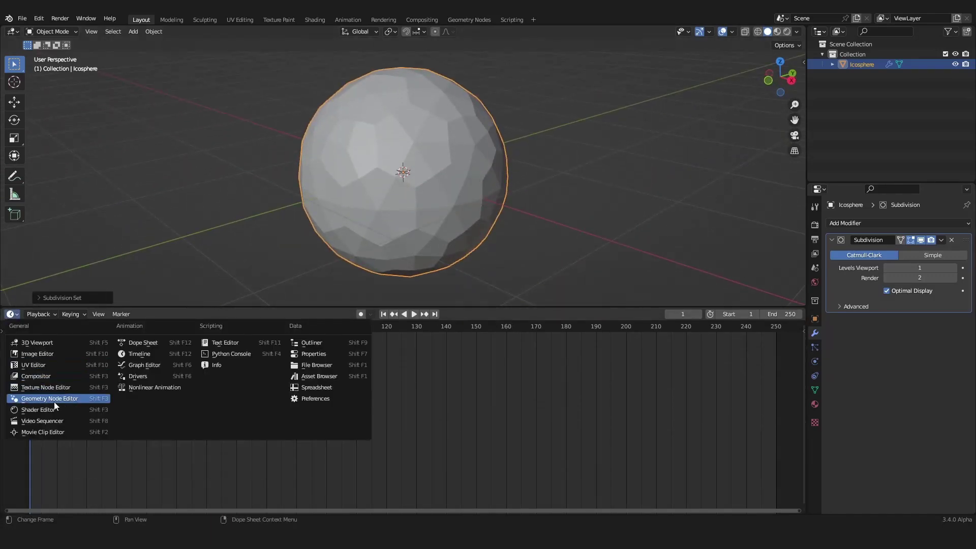
pyautogui.click(53, 399)
pyautogui.click(407, 315)
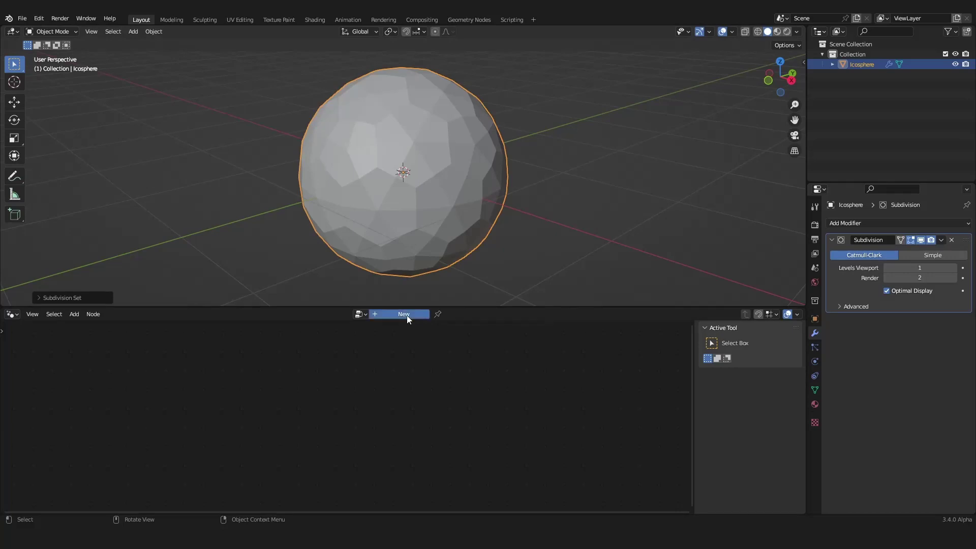
pyautogui.moveTo(496, 306); pyautogui.dragTo(498, 232)
pyautogui.press('n')
pyautogui.press('Home')
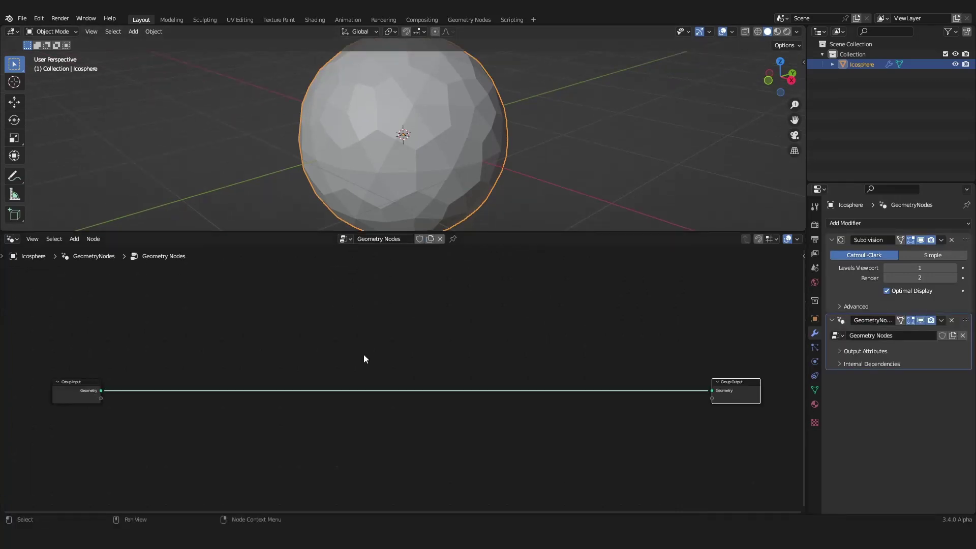
# Insert a Distribute Points on Faces node between Group Input and Group Output, placed close to Group Input.
pyautogui.hotkey('shift', 'a')
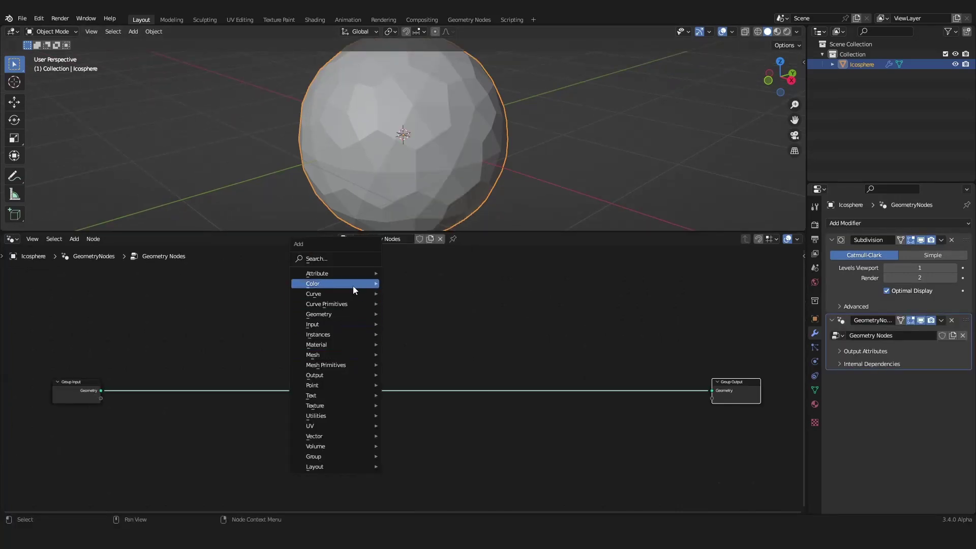
pyautogui.moveTo(346, 294)
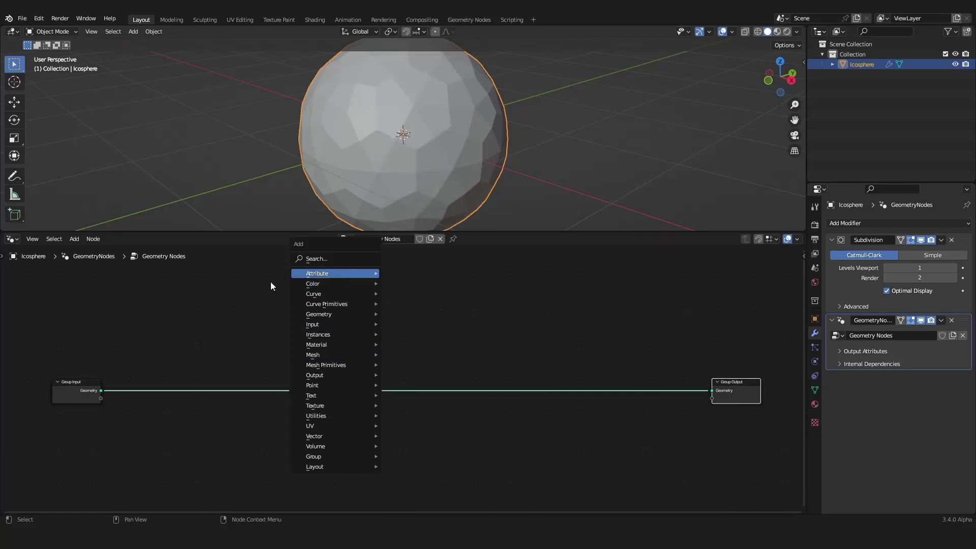
pyautogui.press('Escape')
pyautogui.hotkey('shift', 'a')
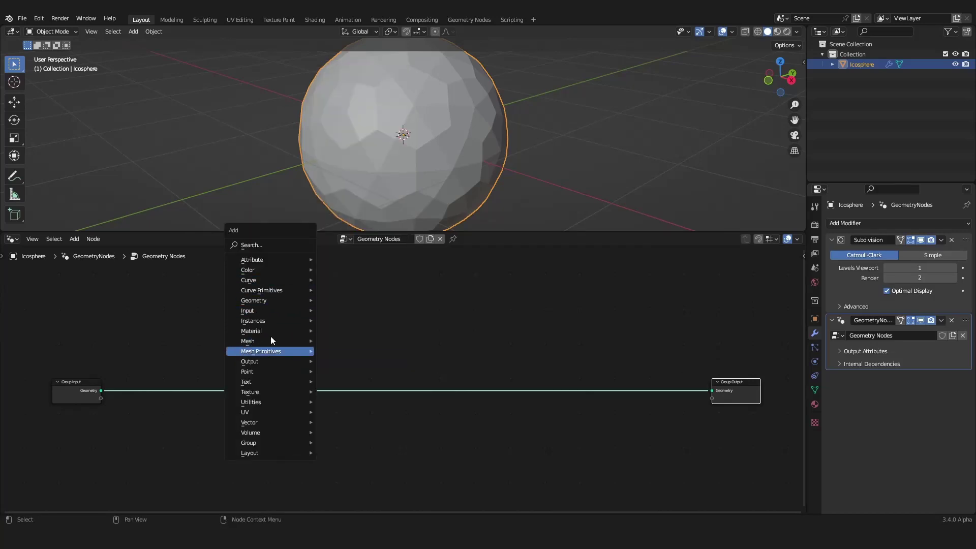
pyautogui.moveTo(269, 311)
pyautogui.moveTo(242, 374)
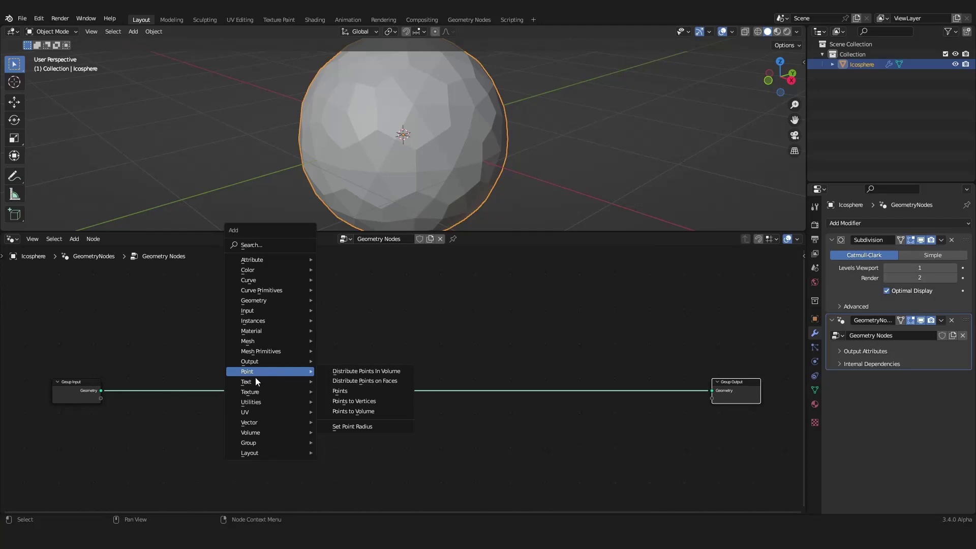
pyautogui.click(374, 385)
pyautogui.click(329, 370)
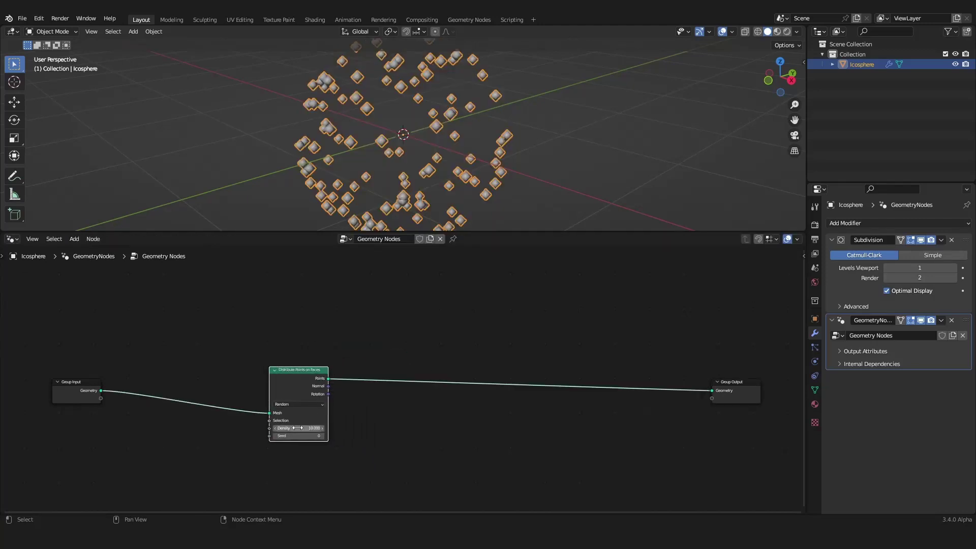
pyautogui.moveTo(297, 428)
pyautogui.mouseDown()
pyautogui.moveTo(384, 428)
pyautogui.moveTo(297, 428)
pyautogui.mouseUp()
pyautogui.moveTo(289, 380); pyautogui.dragTo(140, 382)
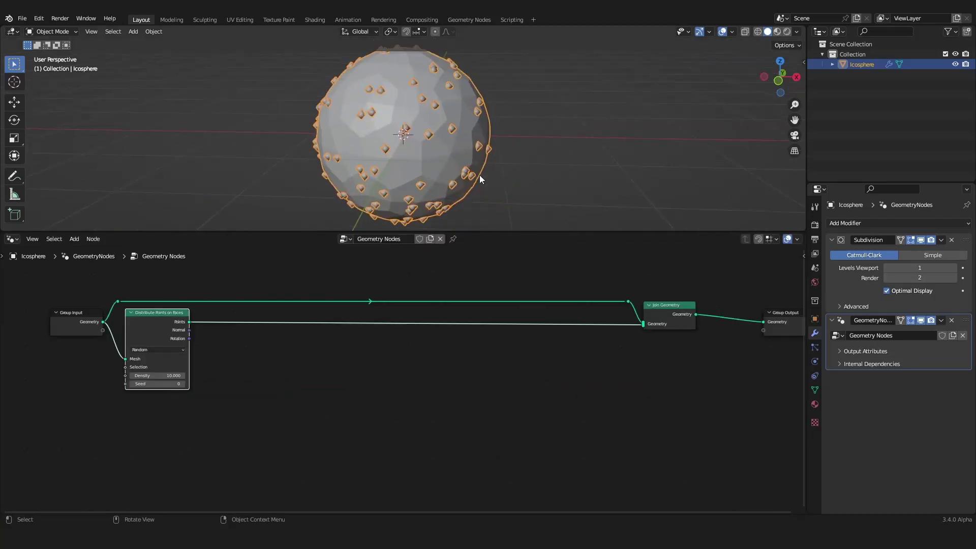
# Insert an Instance on Points node after the points output of Distribute Points on Faces.
pyautogui.scroll(2, 480, 175)
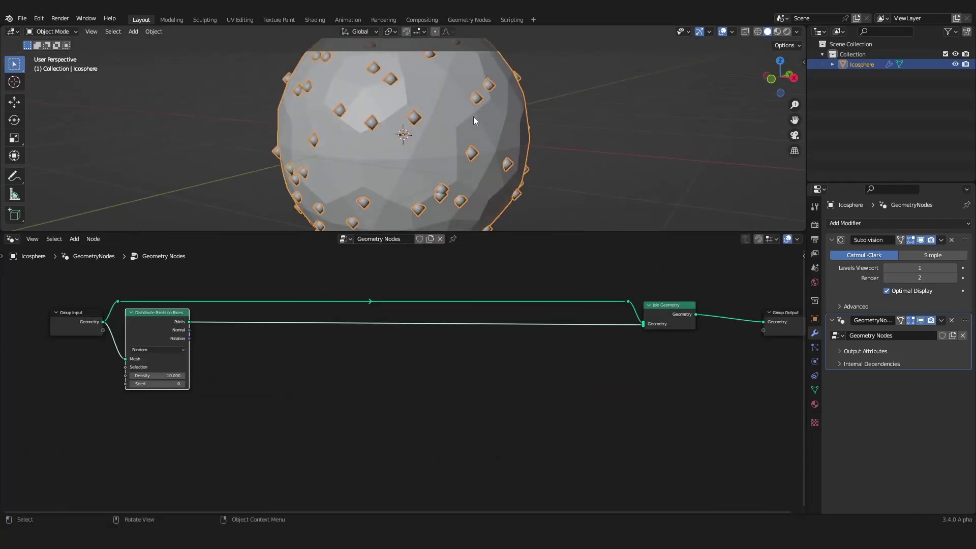
pyautogui.moveTo(245, 344); pyautogui.dragTo(245, 377, button='middle')
pyautogui.scroll(1, 245, 378)
pyautogui.hotkey('shift', 'a')
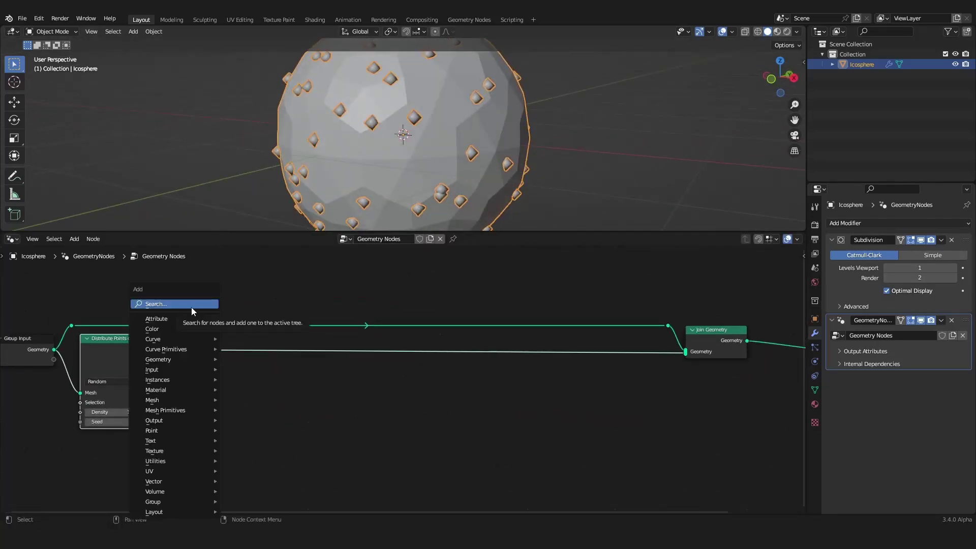
pyautogui.click(191, 305)
pyautogui.write('insz')
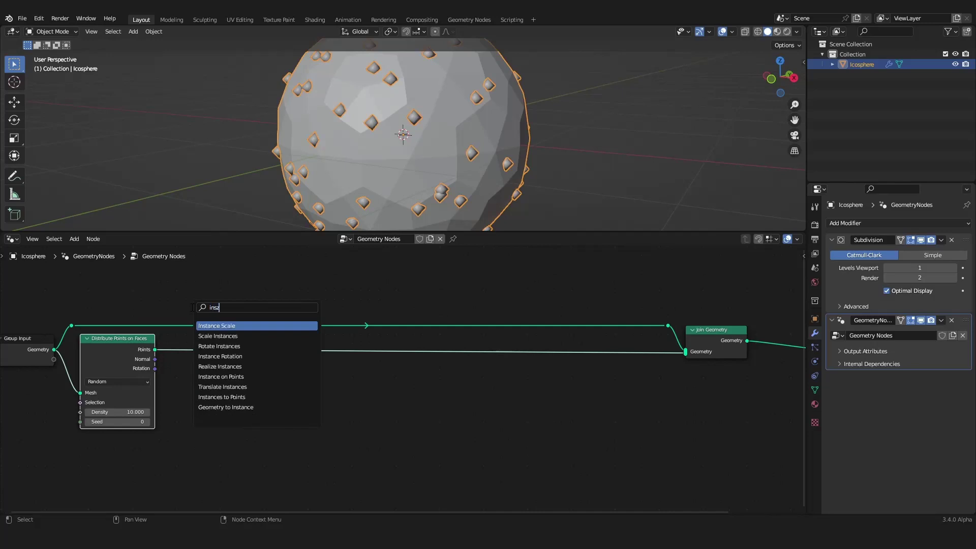
pyautogui.click(222, 376)
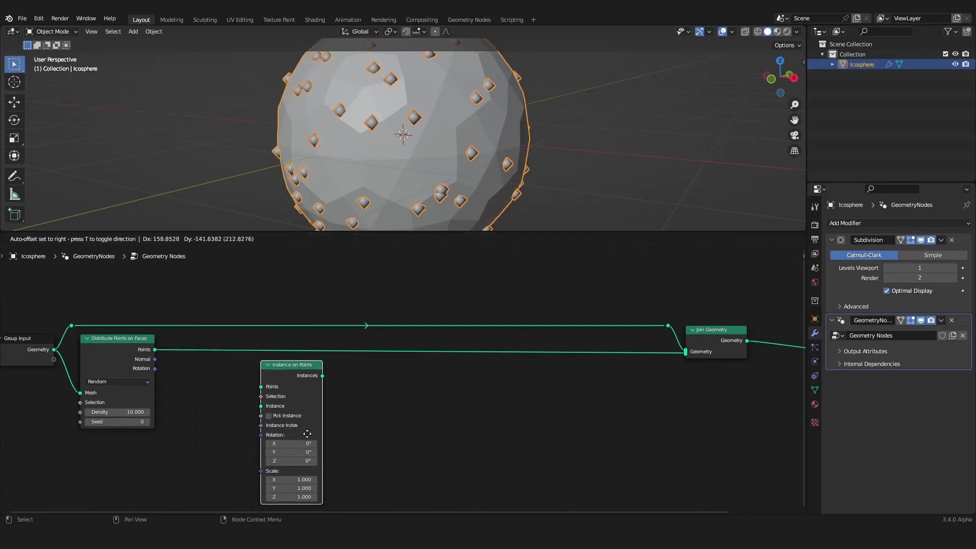
pyautogui.click(289, 380)
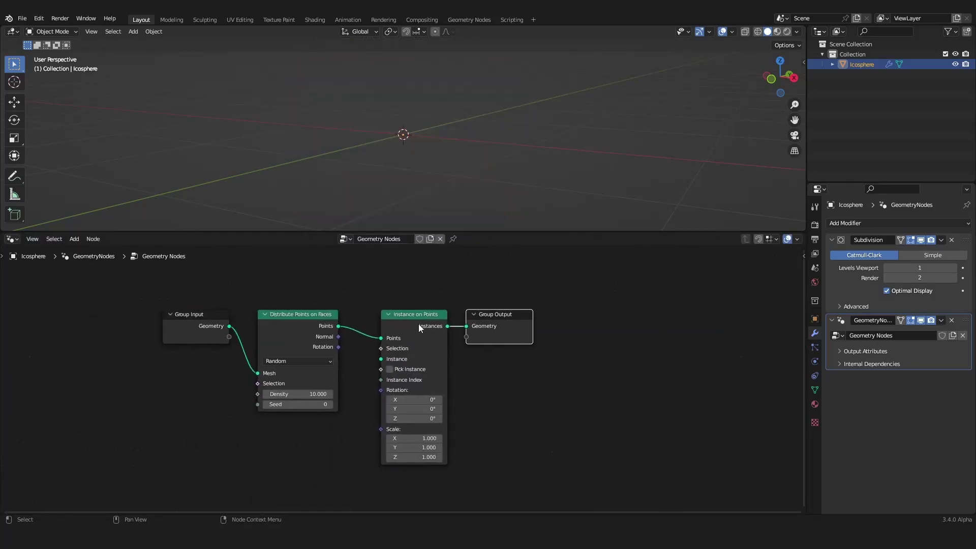
# Add an Ico Sphere mesh primitive node and connect its mesh to the Instance input of Instance on Points.
pyautogui.click(418, 325)
pyautogui.scroll(1, 265, 337)
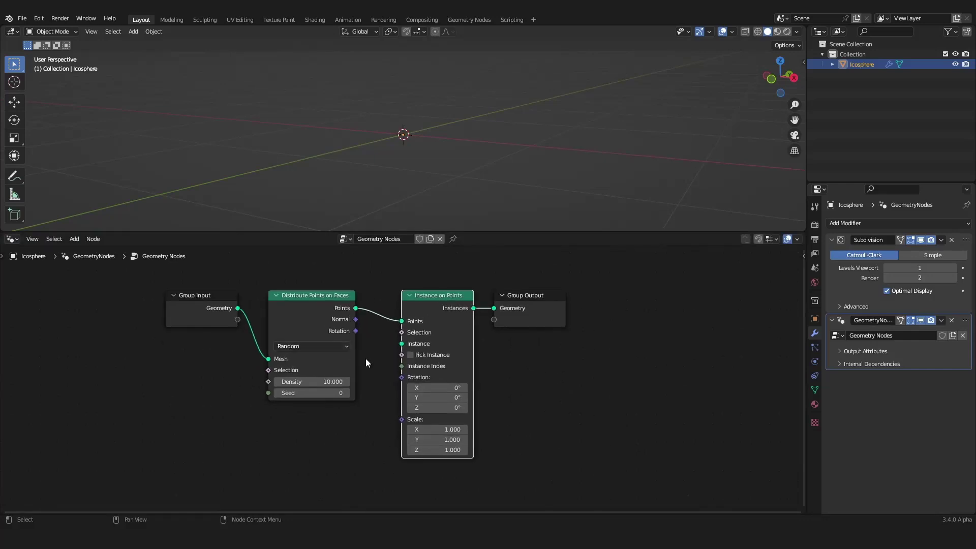
pyautogui.hotkey('shift', 'a')
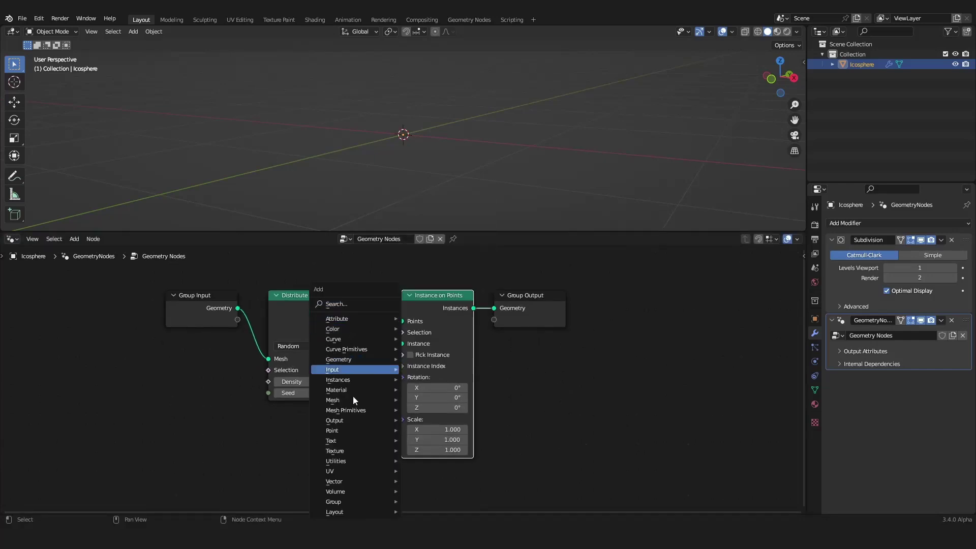
pyautogui.moveTo(357, 411)
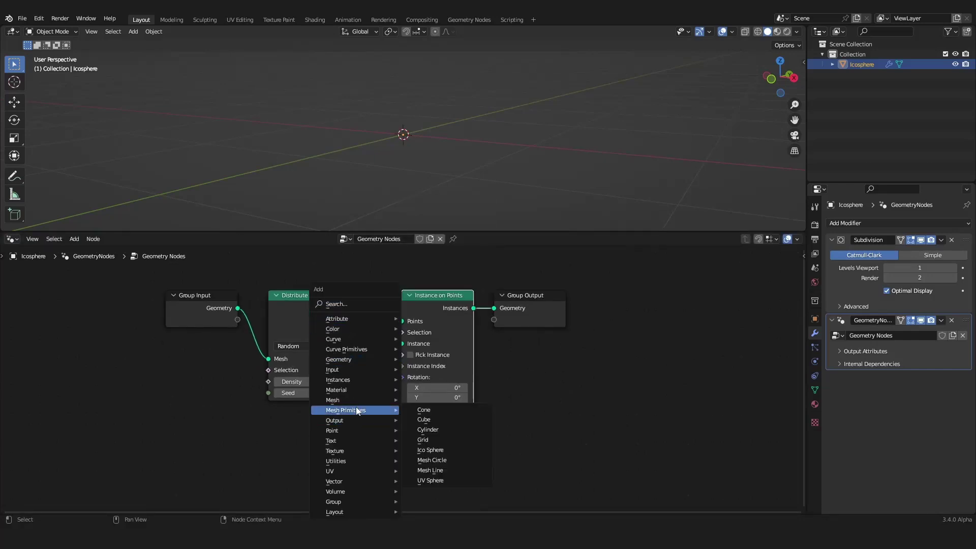
pyautogui.click(430, 450)
pyautogui.click(283, 414)
pyautogui.moveTo(351, 431); pyautogui.dragTo(405, 346)
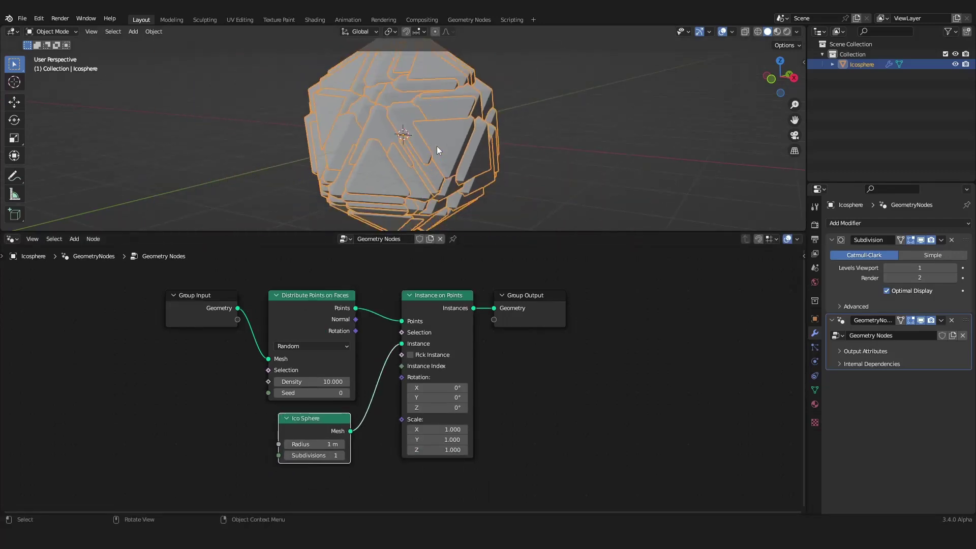
# Set the Ico Sphere node's radius to 0.04 m.
pyautogui.moveTo(437, 145)
pyautogui.mouseDown(button='middle')
pyautogui.moveTo(496, 154)
pyautogui.moveTo(453, 144)
pyautogui.mouseUp(button='middle')
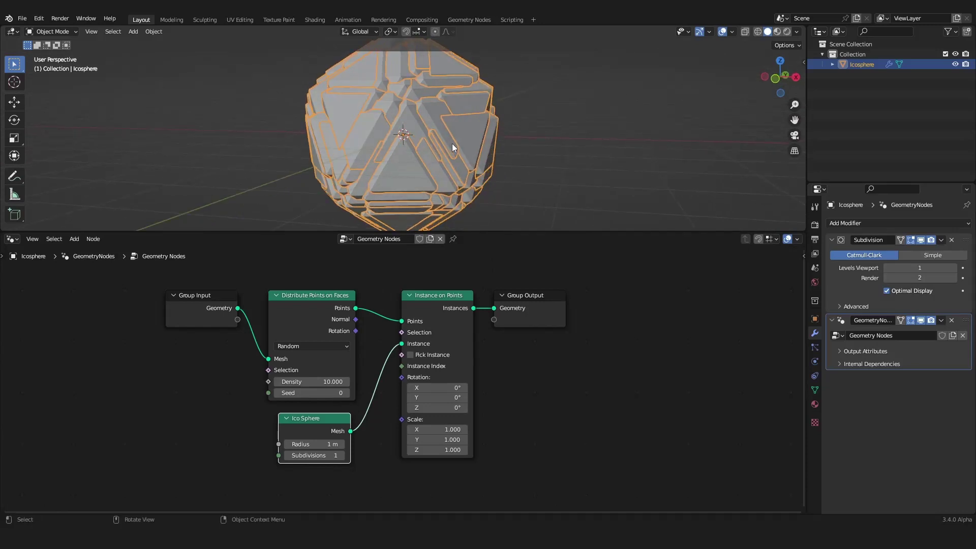
pyautogui.scroll(2, 465, 149)
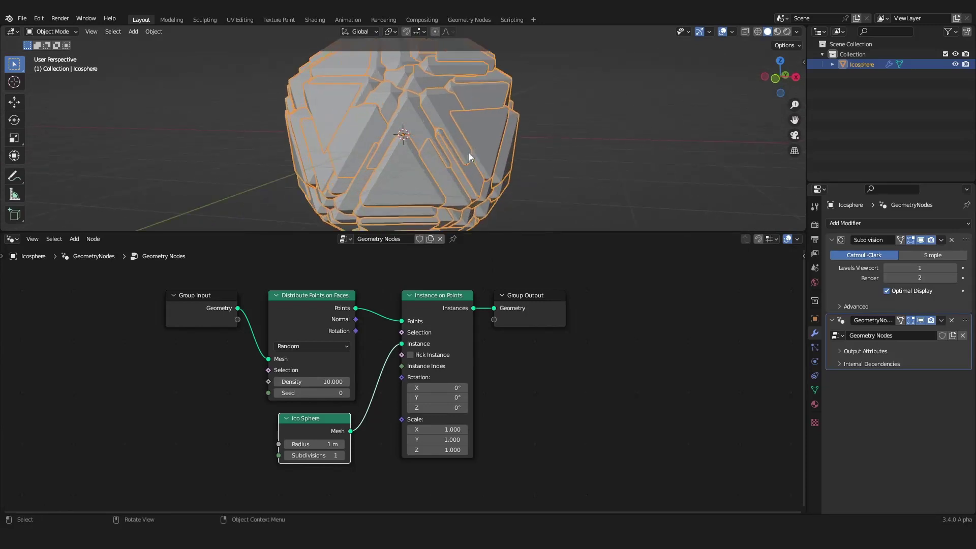
pyautogui.scroll(1, 365, 420)
pyautogui.scroll(1, 373, 386)
pyautogui.moveTo(326, 406); pyautogui.dragTo(281, 406)
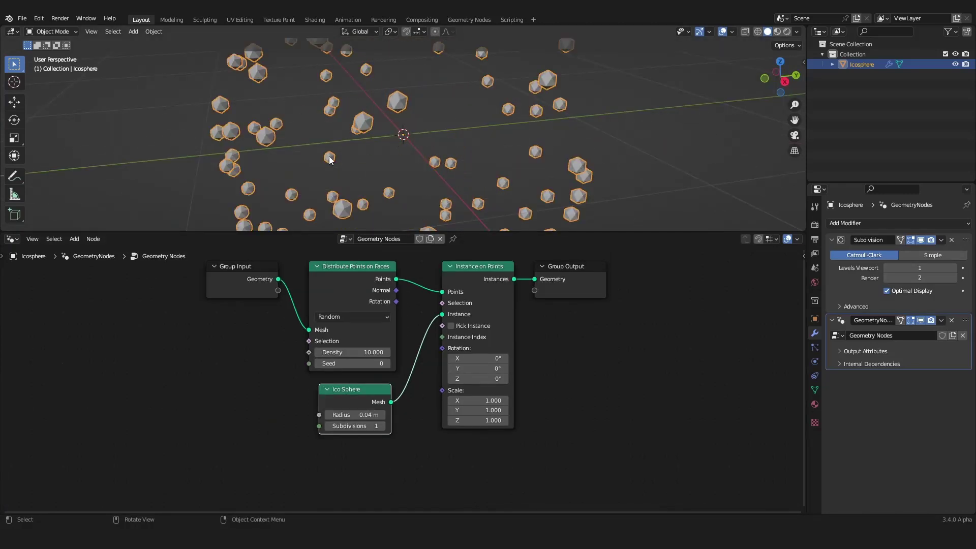
pyautogui.scroll(-5, 392, 127)
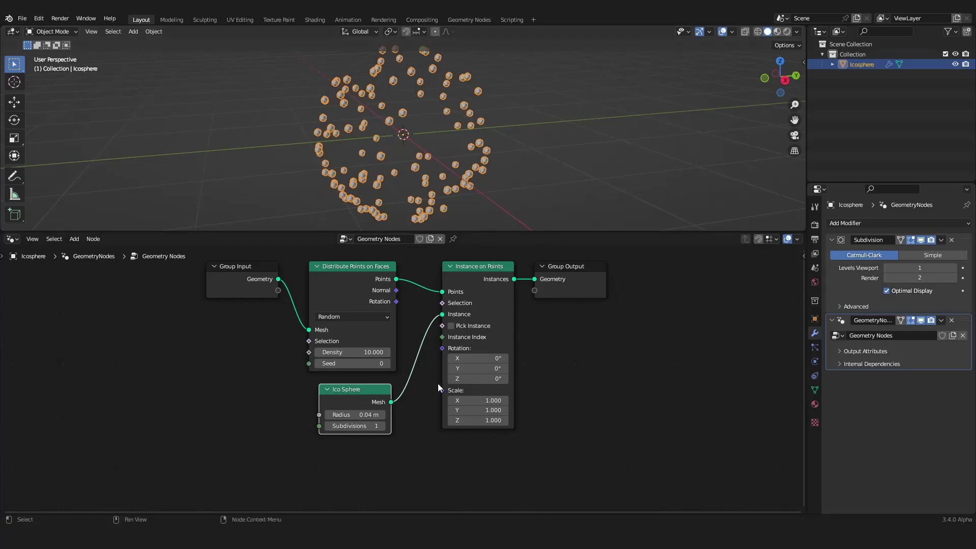
pyautogui.scroll(1, 438, 383)
pyautogui.moveTo(492, 356); pyautogui.dragTo(552, 356)
pyautogui.rightClick(551, 356)
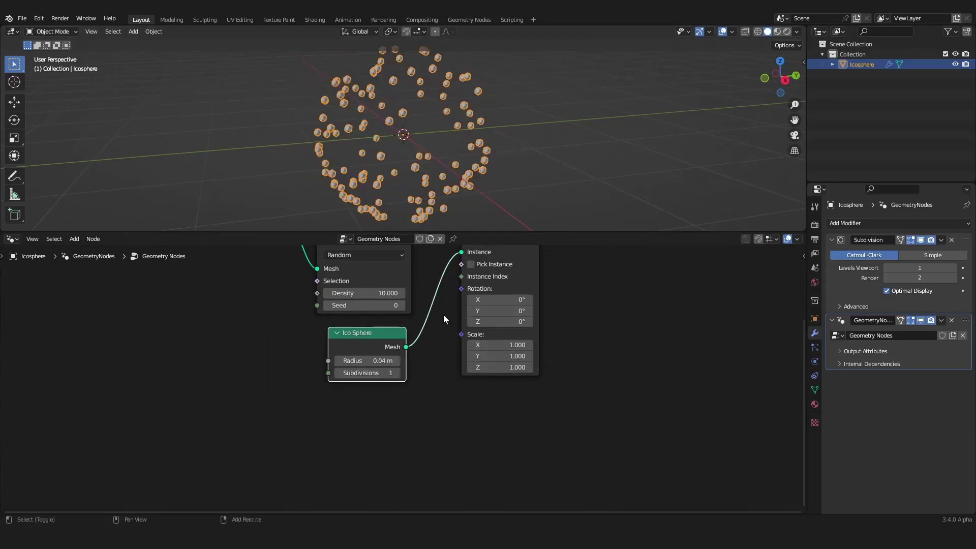
# Add a Random Value node of type Float and connect its value to the Scale input of Instance on Points.
pyautogui.hotkey('shift', 'a')
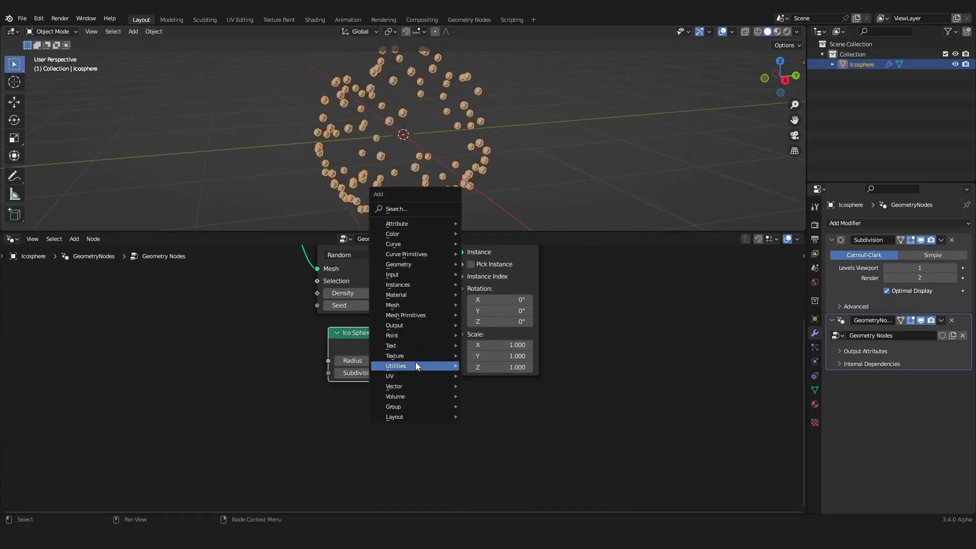
pyautogui.moveTo(433, 365)
pyautogui.click(495, 345)
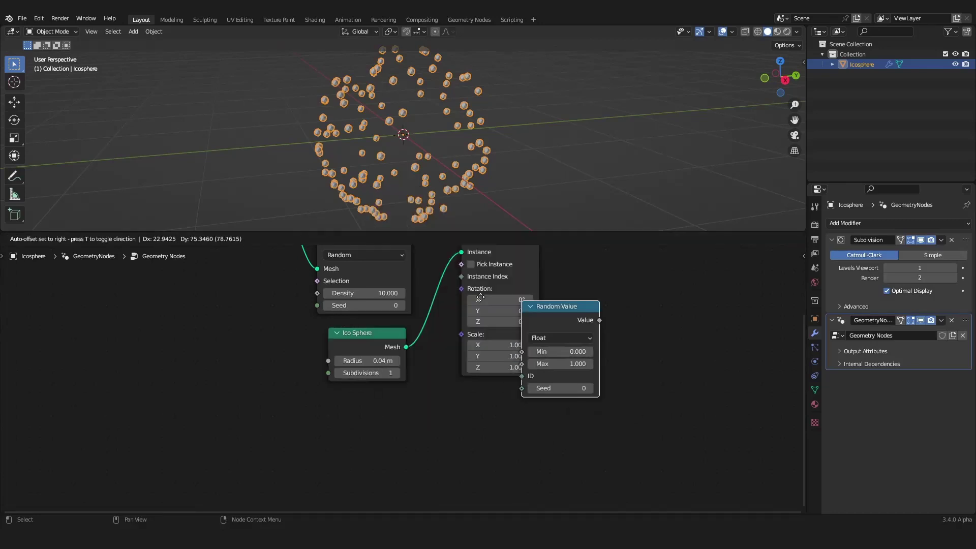
pyautogui.click(327, 393)
pyautogui.moveTo(406, 414); pyautogui.dragTo(462, 335)
# Raise the density of Distribute Points on Faces to 151.8.
pyautogui.moveTo(479, 176)
pyautogui.mouseDown(button='middle')
pyautogui.moveTo(553, 192)
pyautogui.moveTo(466, 182)
pyautogui.mouseUp(button='middle')
pyautogui.moveTo(372, 292); pyautogui.dragTo(376, 350, button='middle')
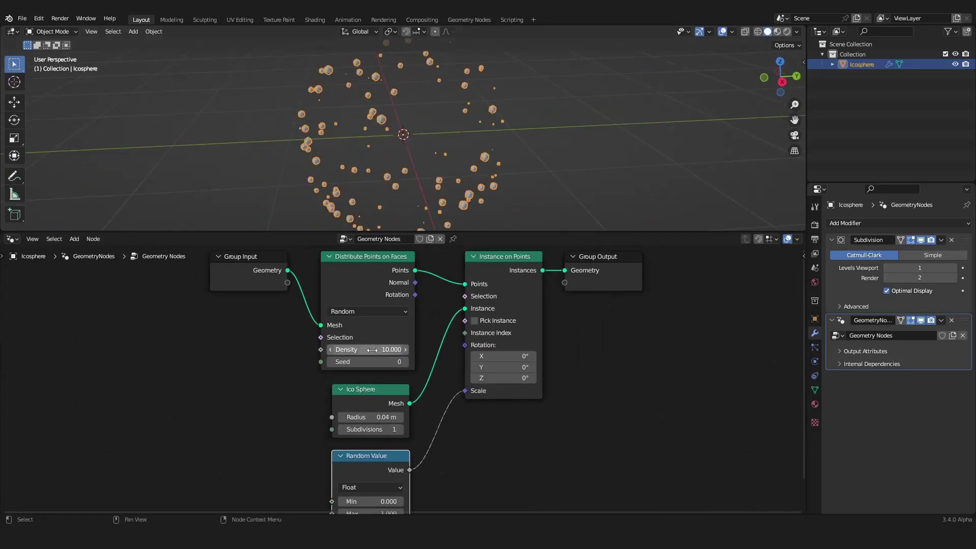
pyautogui.moveTo(376, 349); pyautogui.dragTo(438, 349)
pyautogui.moveTo(395, 160); pyautogui.dragTo(423, 115, button='middle')
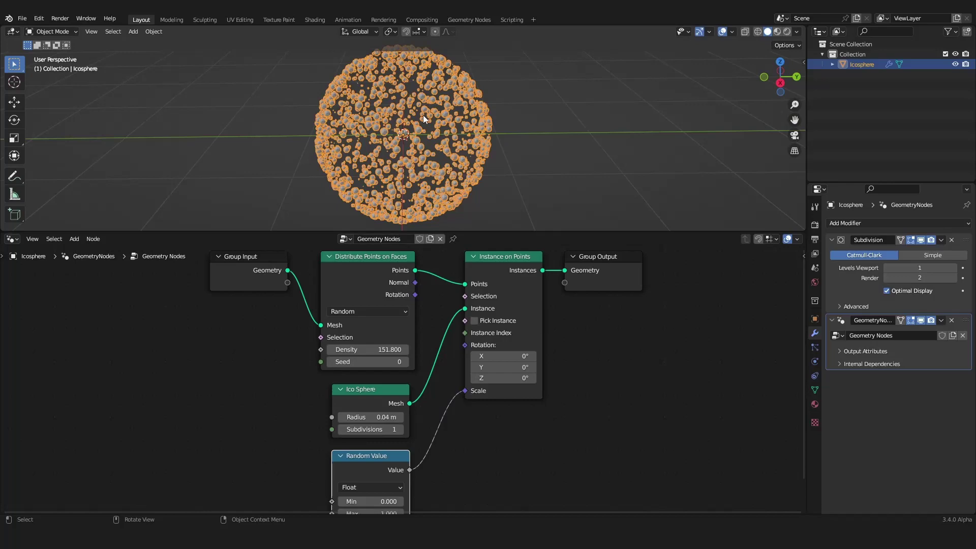
# Enlarge the 3D viewport over the node editor and add a second ico sphere at the scene's centre.
pyautogui.scroll(-2, 444, 181)
pyautogui.moveTo(454, 233); pyautogui.dragTo(460, 483)
pyautogui.scroll(3, 472, 359)
pyautogui.moveTo(486, 312); pyautogui.dragTo(434, 268, button='middle')
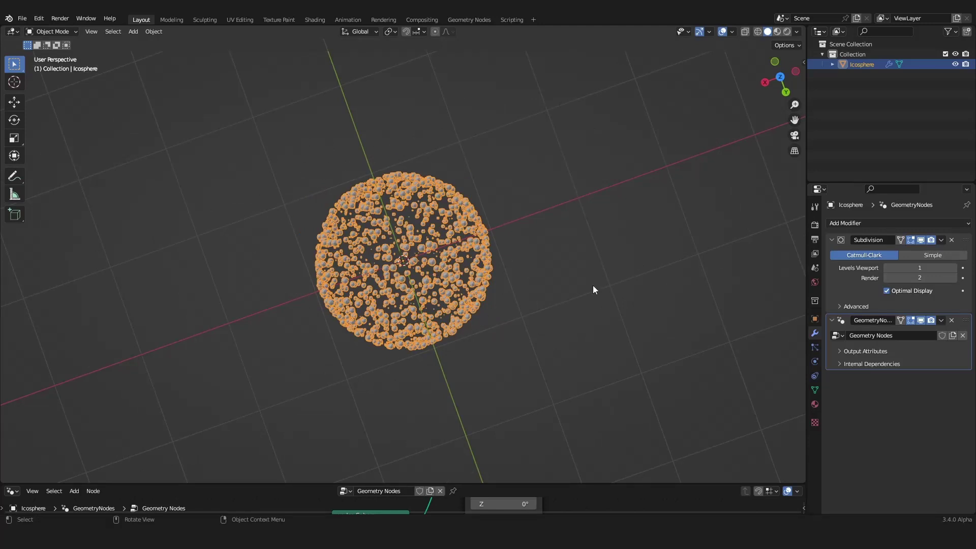
pyautogui.moveTo(406, 248); pyautogui.dragTo(410, 251, button='middle')
pyautogui.moveTo(329, 295); pyautogui.dragTo(495, 247, button='middle')
pyautogui.scroll(2, 495, 247)
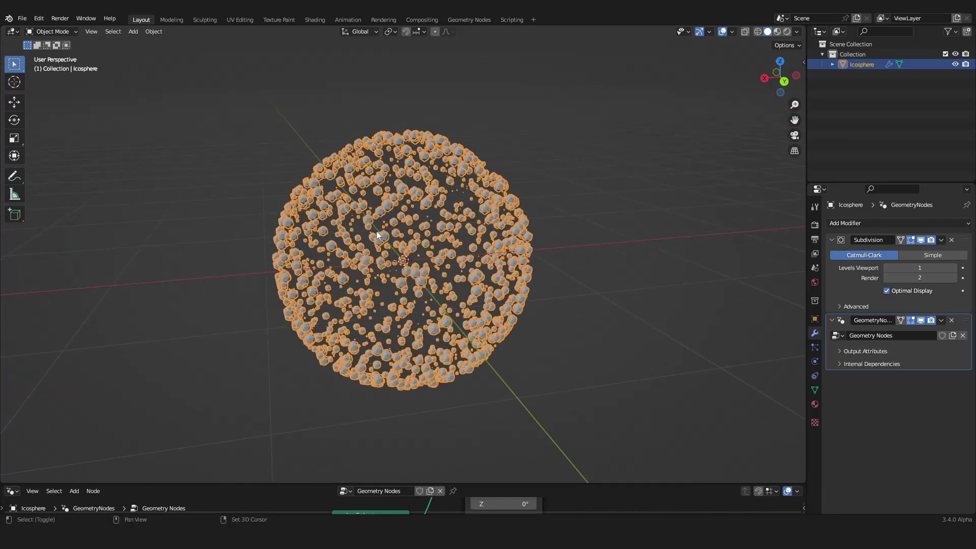
pyautogui.hotkey('shift', 'a')
pyautogui.moveTo(376, 230)
pyautogui.click(457, 273)
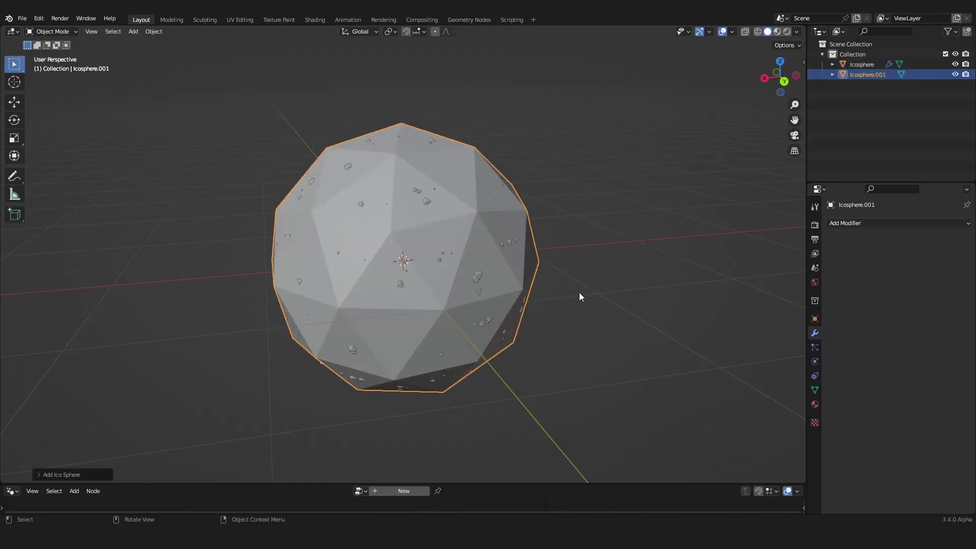
# Scale the new ico sphere down to a small ball and move it to the edge of the point-covered sphere.
pyautogui.press('s')
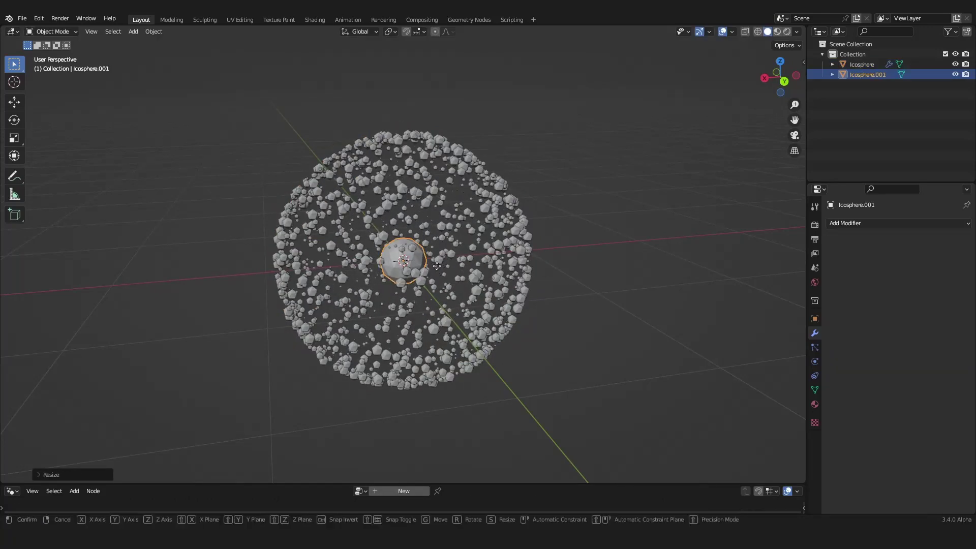
pyautogui.click(437, 266)
pyautogui.press('g')
pyautogui.click(300, 286)
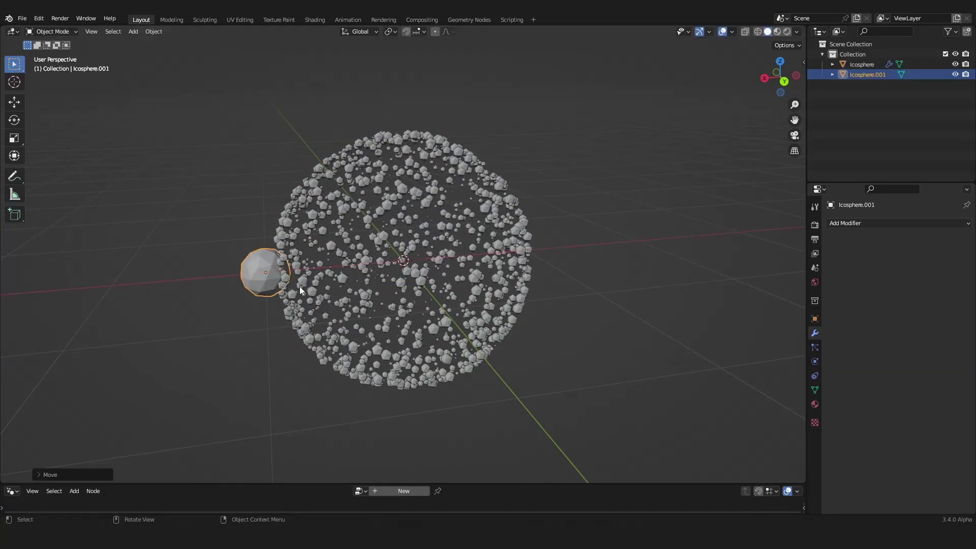
pyautogui.moveTo(300, 285); pyautogui.dragTo(340, 334, button='middle')
# Add a Bezier circle around the point-covered sphere at the scene's centre.
pyautogui.hotkey('shift', 'a')
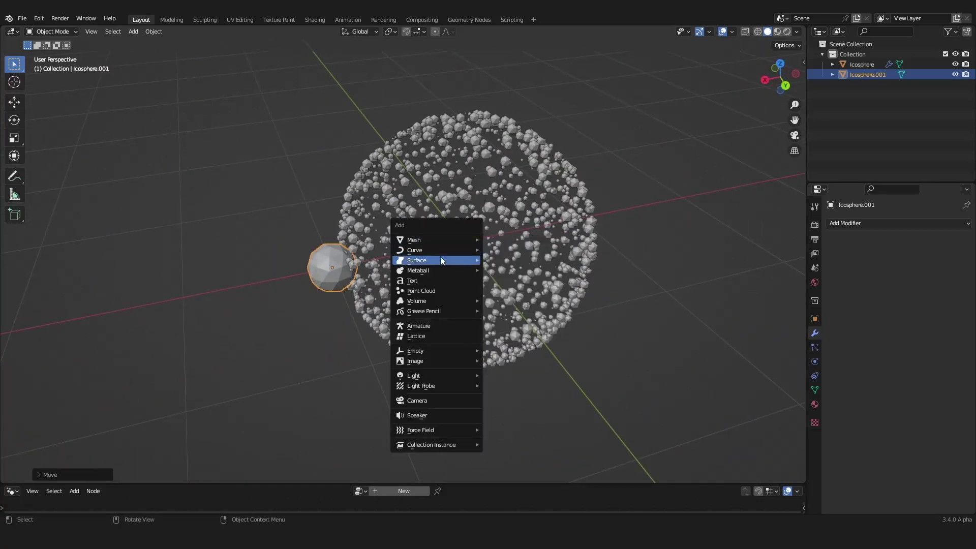
pyautogui.moveTo(435, 250)
pyautogui.click(520, 260)
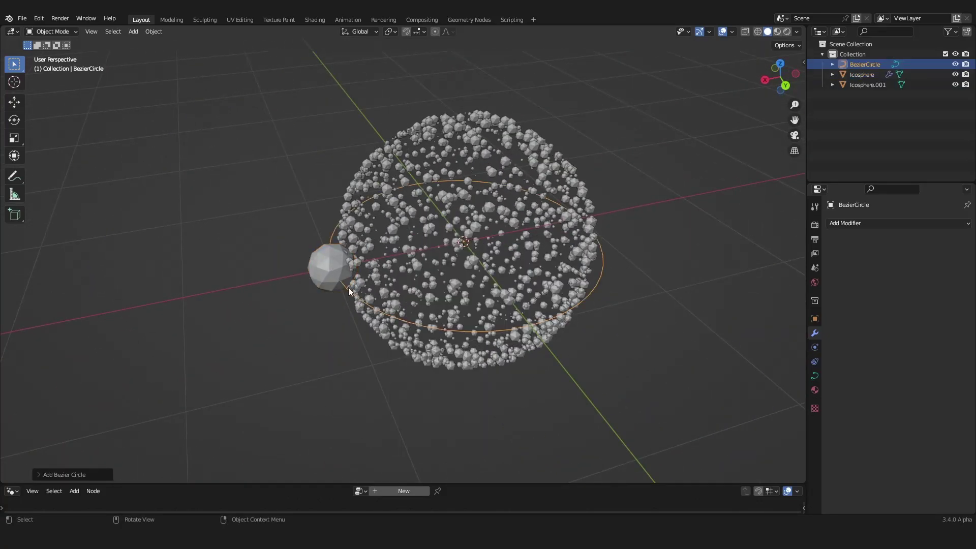
# Add a Follow Path constraint to the small ico sphere with the Bezier circle as its target.
pyautogui.click(336, 276)
pyautogui.moveTo(331, 300); pyautogui.dragTo(411, 371, button='middle')
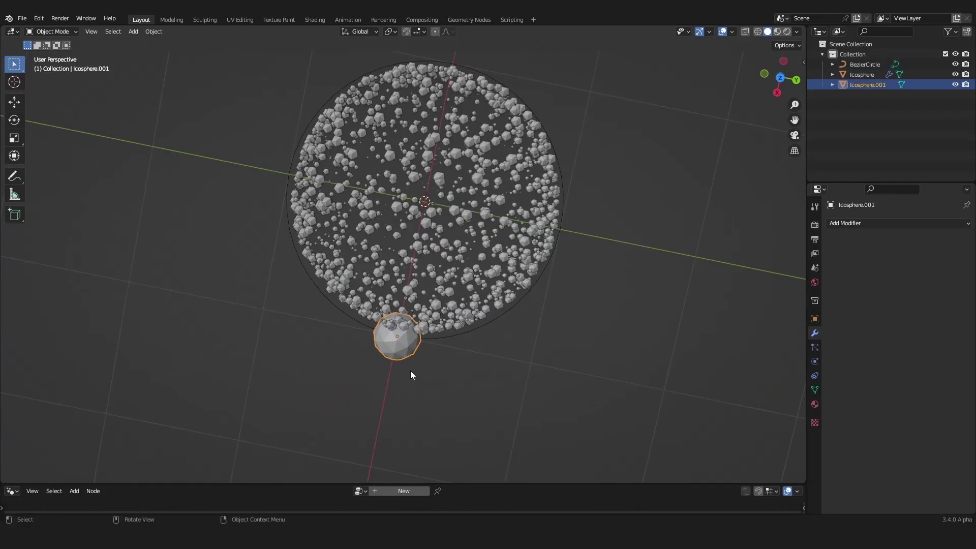
pyautogui.moveTo(394, 336); pyautogui.dragTo(354, 276, button='middle')
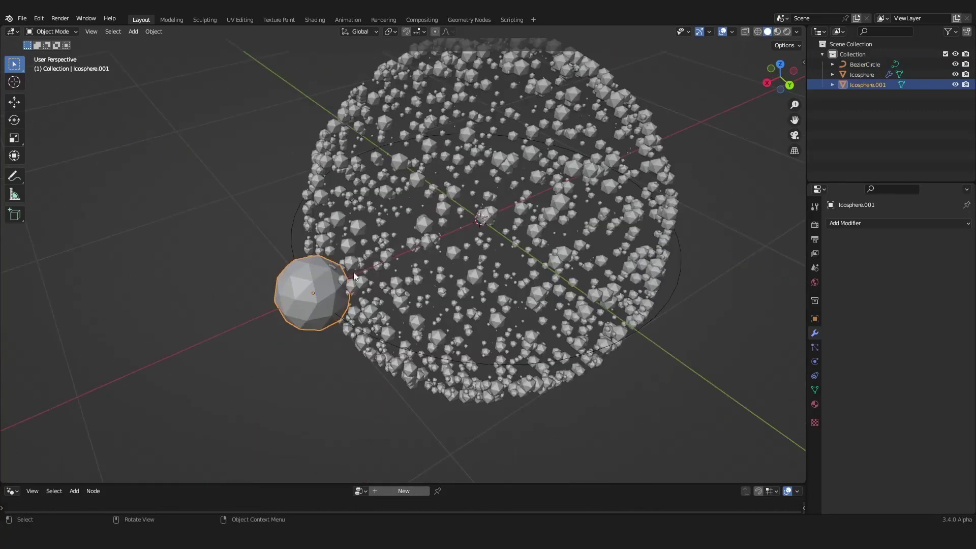
pyautogui.click(428, 355)
pyautogui.click(309, 295)
pyautogui.click(817, 377)
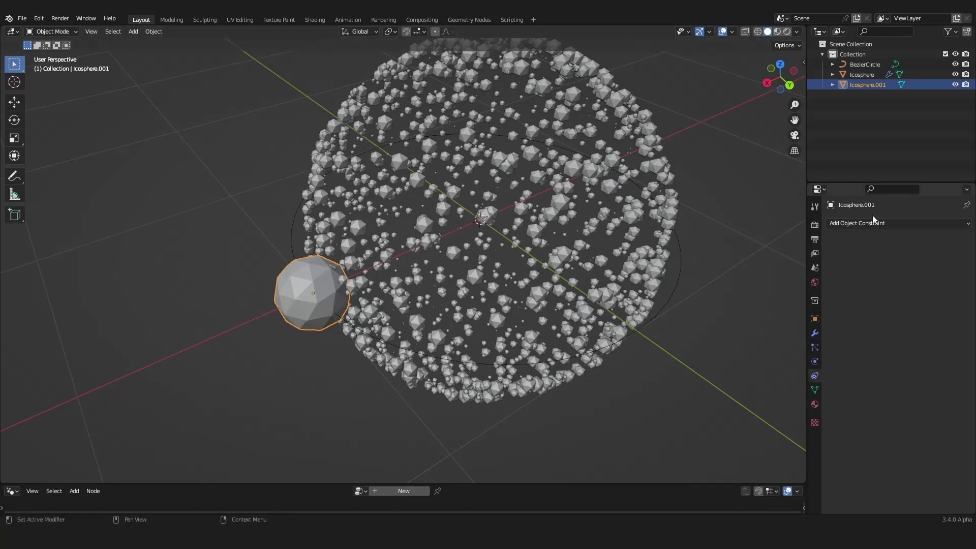
pyautogui.click(885, 224)
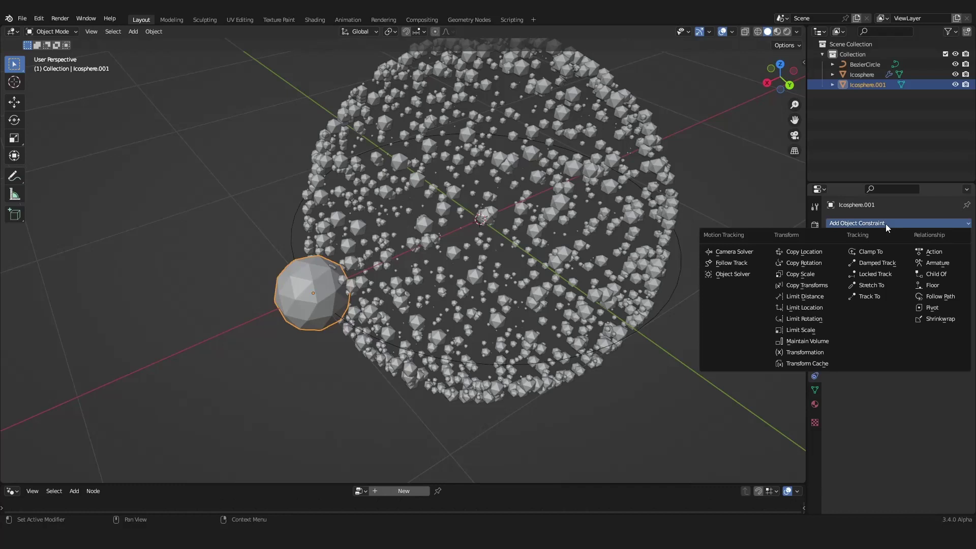
pyautogui.click(944, 297)
pyautogui.click(951, 255)
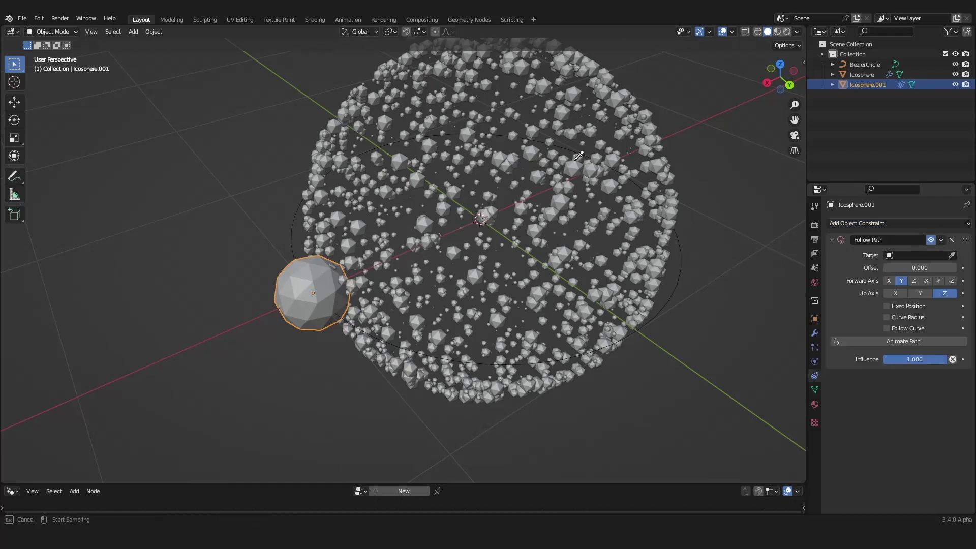
pyautogui.click(599, 333)
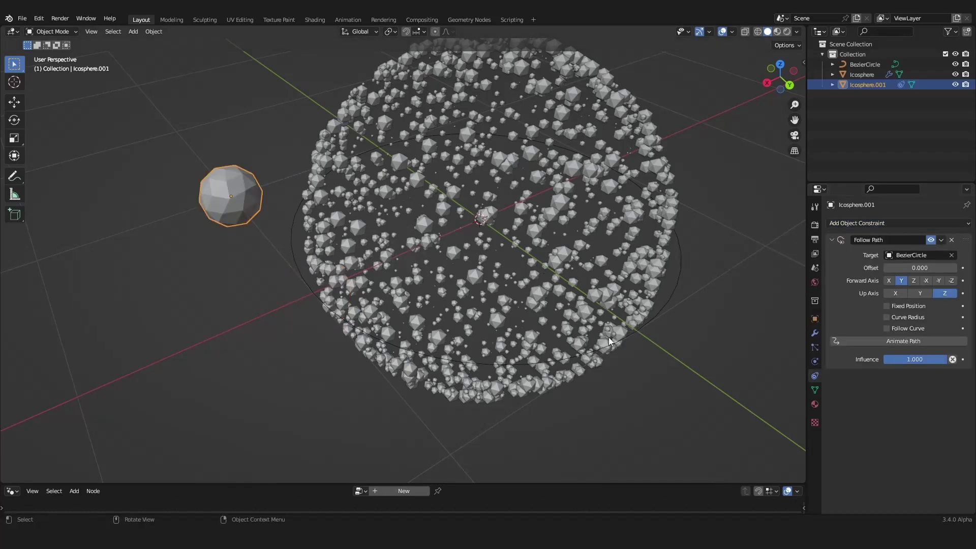
# From the top view, move the small ico sphere onto the Bezier circle's outline.
pyautogui.scroll(-4, 544, 246)
pyautogui.moveTo(507, 252); pyautogui.dragTo(549, 307, button='middle')
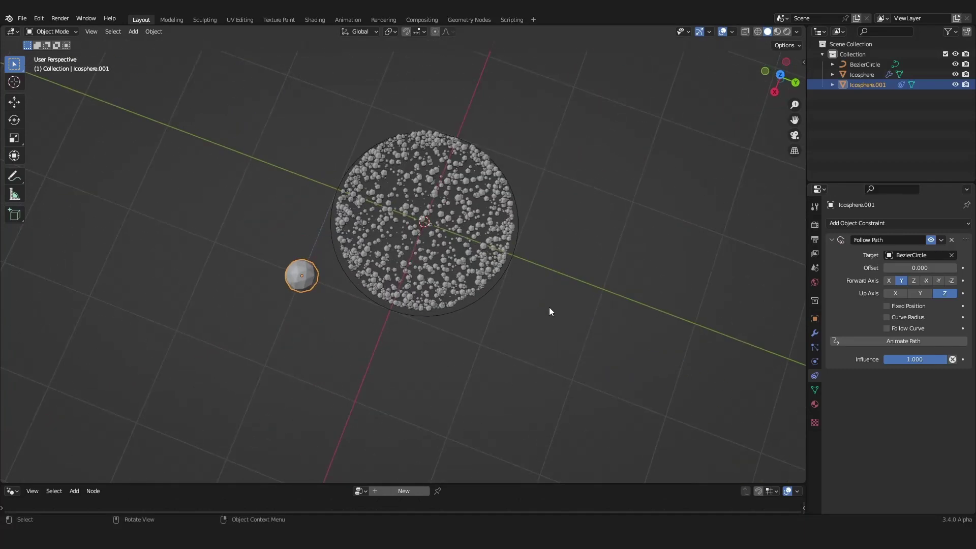
pyautogui.press('KP_7')
pyautogui.scroll(5, 549, 307)
pyautogui.press('g')
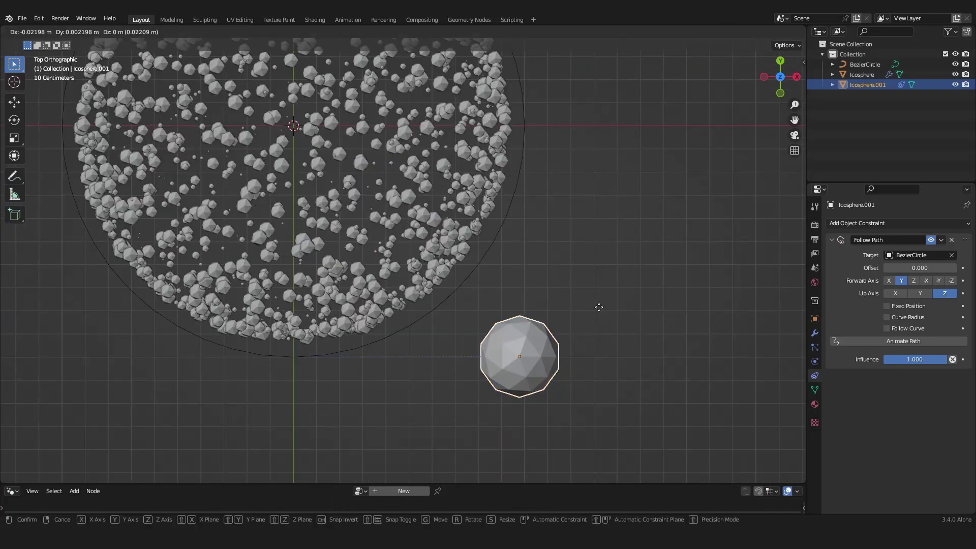
pyautogui.click(405, 293)
# Enable Follow Curve in the Follow Path constraint and animate the path, playing the motion back.
pyautogui.click(893, 328)
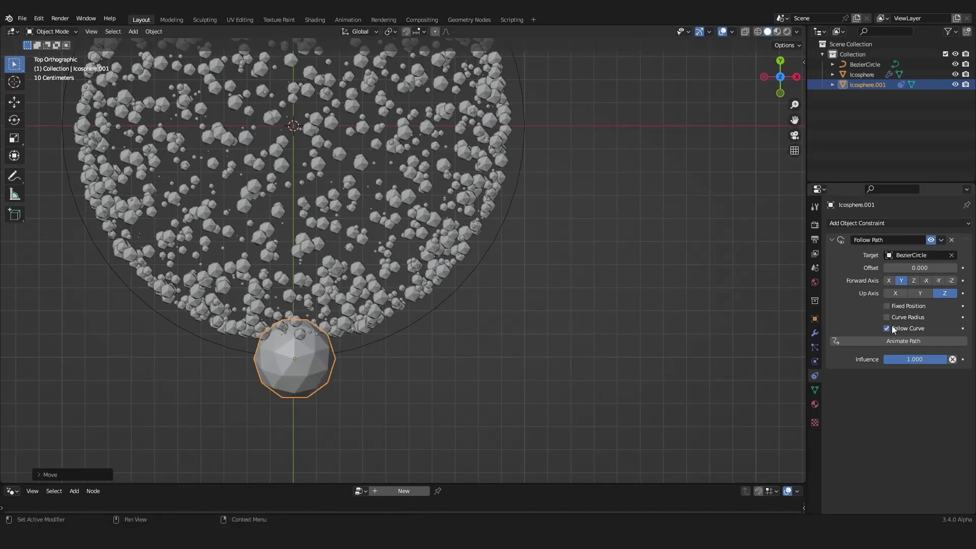
pyautogui.click(883, 345)
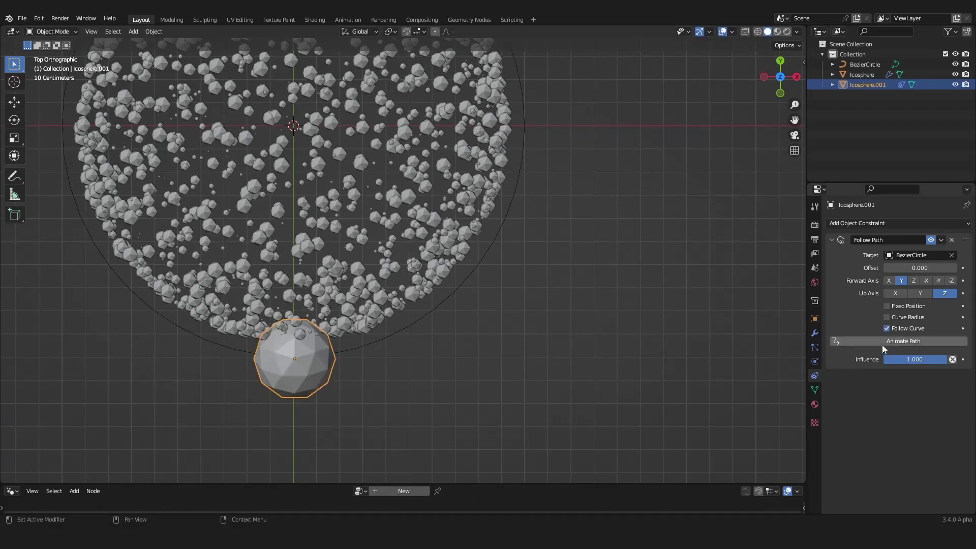
pyautogui.moveTo(483, 269); pyautogui.dragTo(424, 299, button='middle')
pyautogui.press('space')
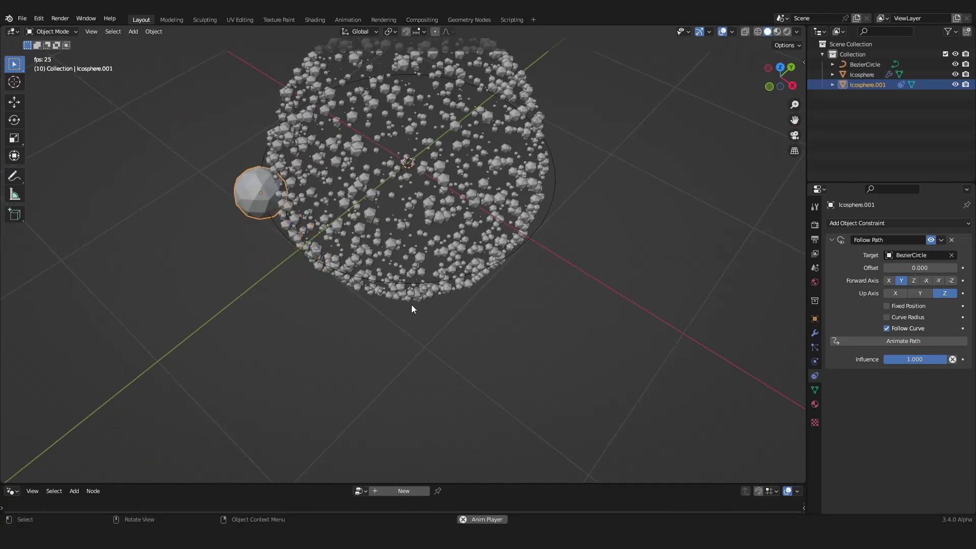
# Turn the lower node editor into a Graph Editor and stop the playback.
pyautogui.moveTo(316, 484); pyautogui.dragTo(96, 434)
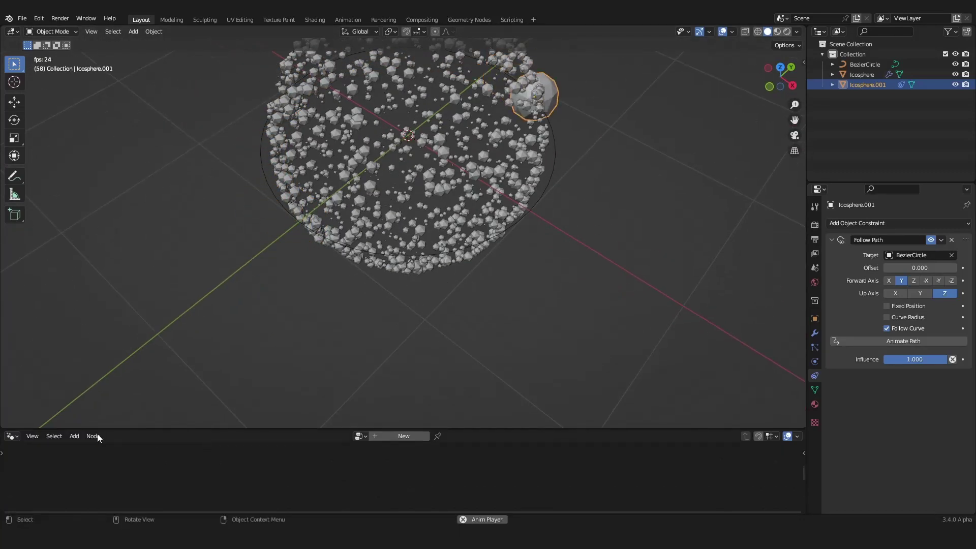
pyautogui.click(11, 436)
pyautogui.click(54, 435)
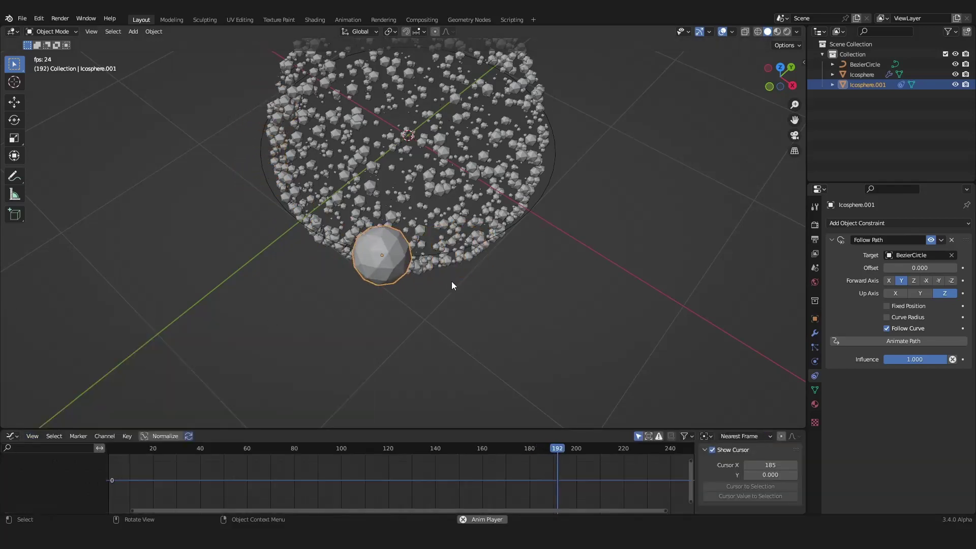
pyautogui.moveTo(451, 282); pyautogui.dragTo(454, 236, button='middle')
pyautogui.press('space')
# Select the Bezier circle and show its evaluation-time curve's modifiers in an enlarged Graph Editor.
pyautogui.click(456, 246)
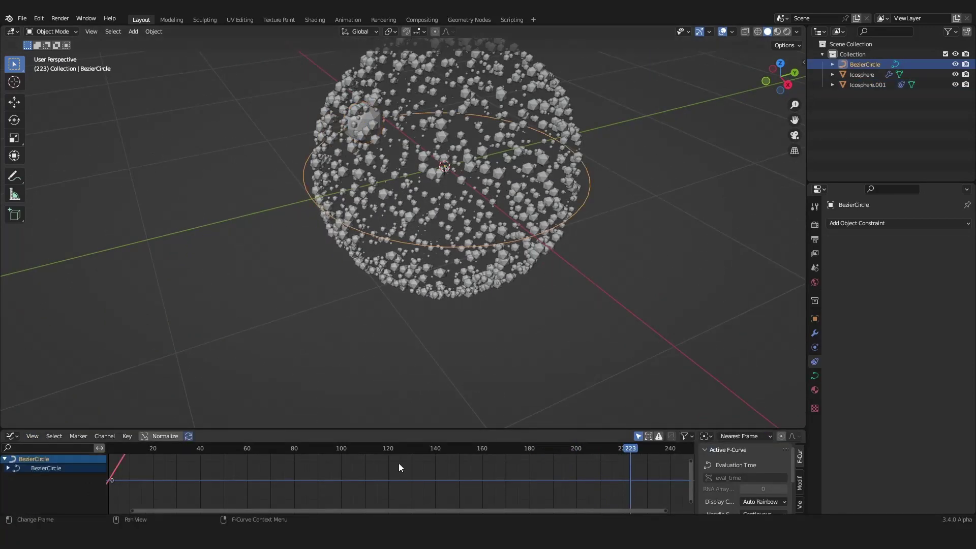
pyautogui.keyDown('ctrl'); pyautogui.moveTo(398, 463); pyautogui.dragTo(391, 501, button='middle'); pyautogui.keyUp('ctrl')
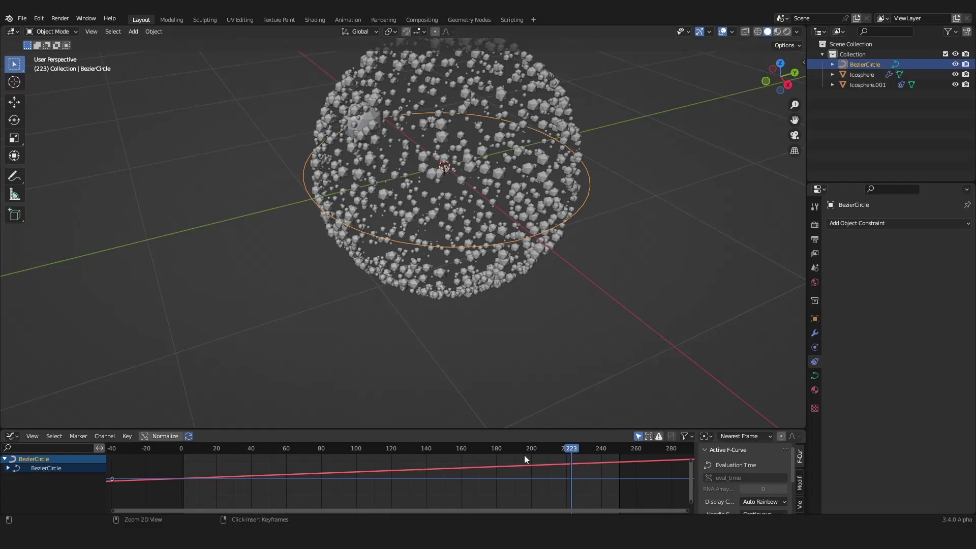
pyautogui.moveTo(607, 430); pyautogui.dragTo(605, 269)
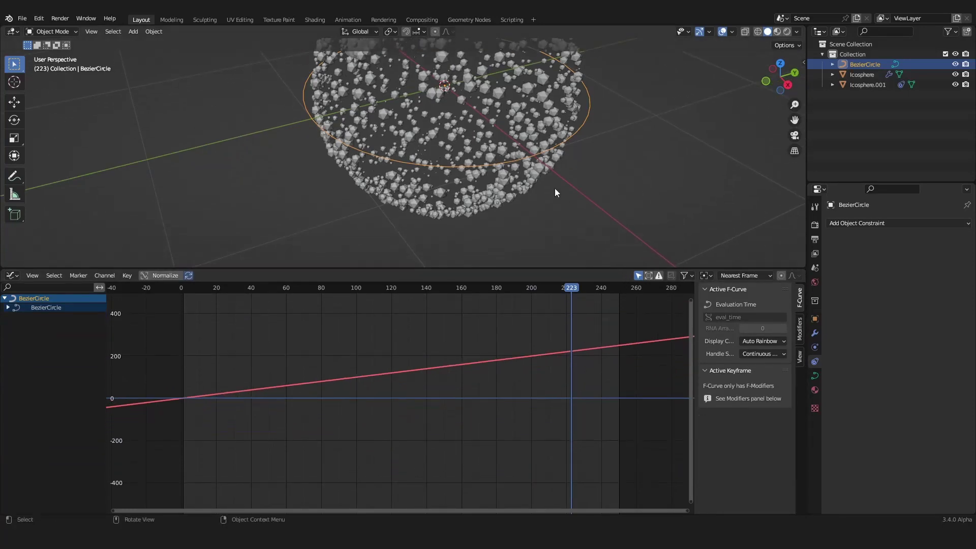
pyautogui.moveTo(553, 187); pyautogui.dragTo(593, 229, button='middle')
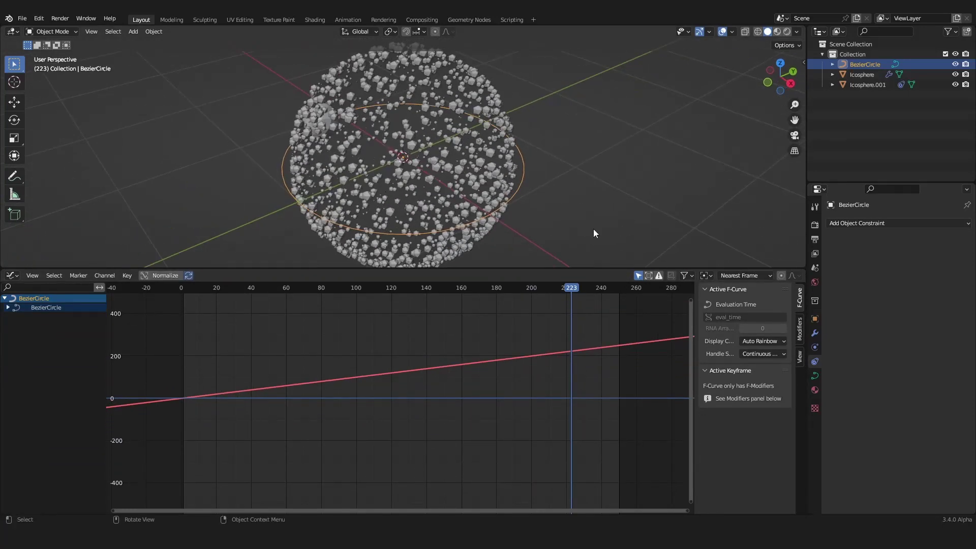
pyautogui.click(800, 328)
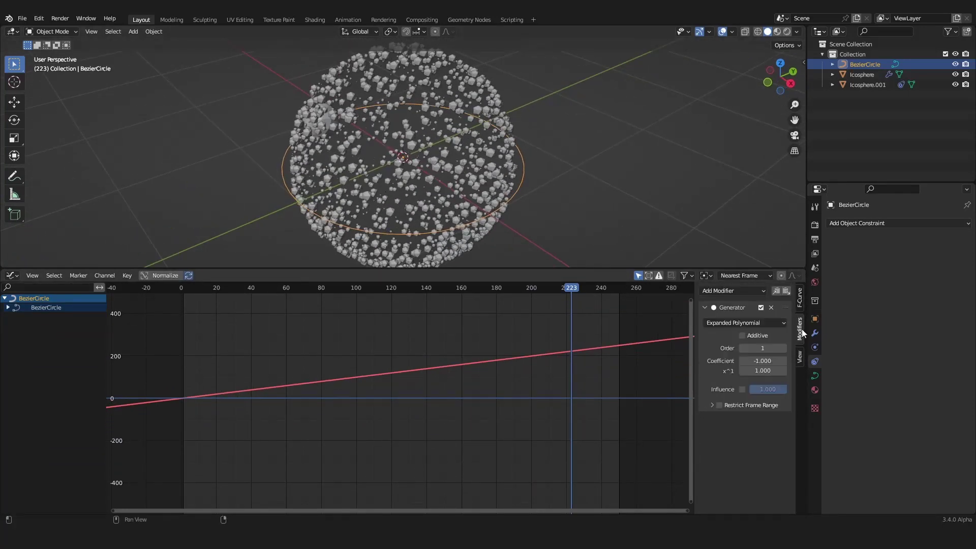
# Set the Generator modifier's x^1 coefficient to 0.1 and play the animation to check the speed.
pyautogui.click(757, 372)
pyautogui.write('.1')
pyautogui.press('Return')
pyautogui.moveTo(465, 128); pyautogui.dragTo(539, 124, button='middle')
pyautogui.press('space')
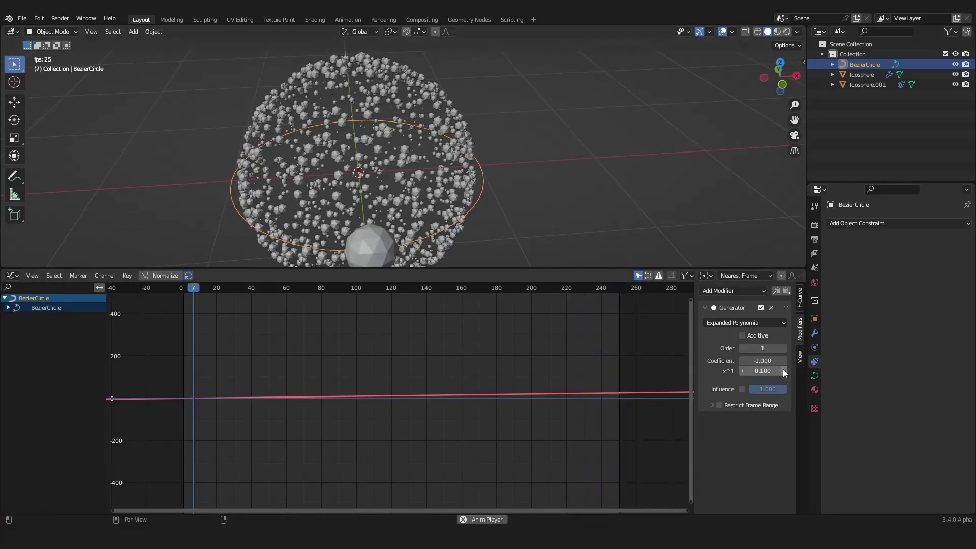
# Set the Generator modifier's x^1 coefficient to 0.3.
pyautogui.click(761, 371)
pyautogui.write('0.')
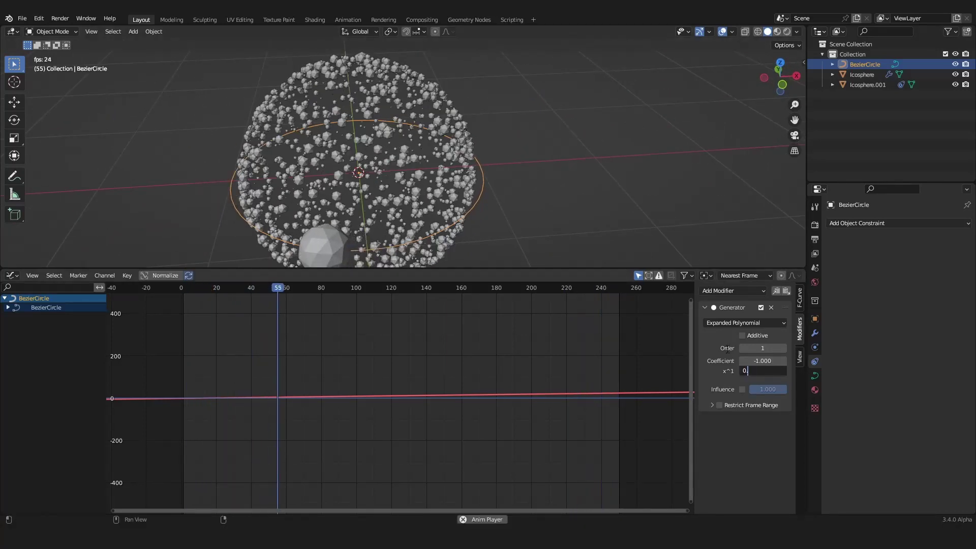
pyautogui.write('3')
pyautogui.press('Return')
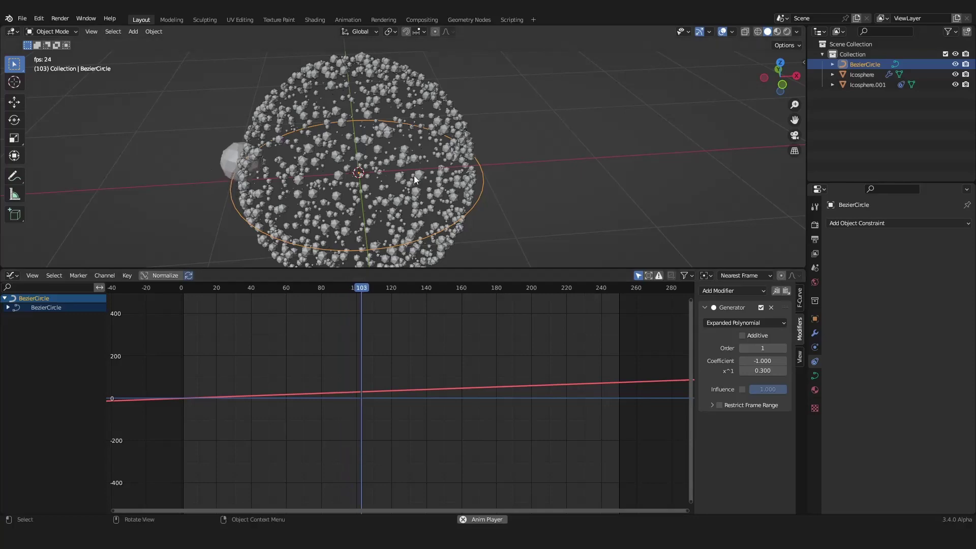
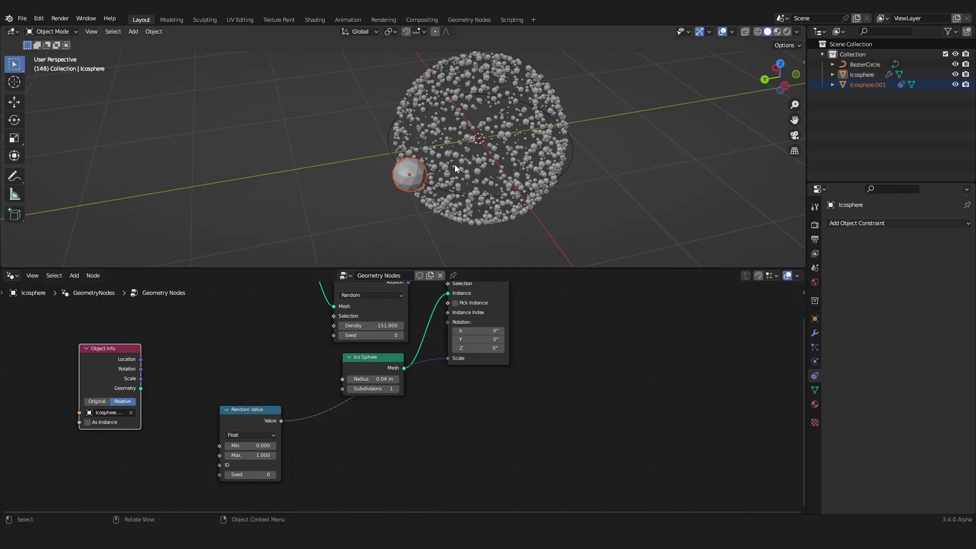
# Add a Geometry Proximity node and connect the Object Info node's Geometry output to its Target input.
pyautogui.moveTo(181, 394); pyautogui.dragTo(207, 404, button='middle')
pyautogui.hotkey('shift', 'a')
pyautogui.click(197, 304)
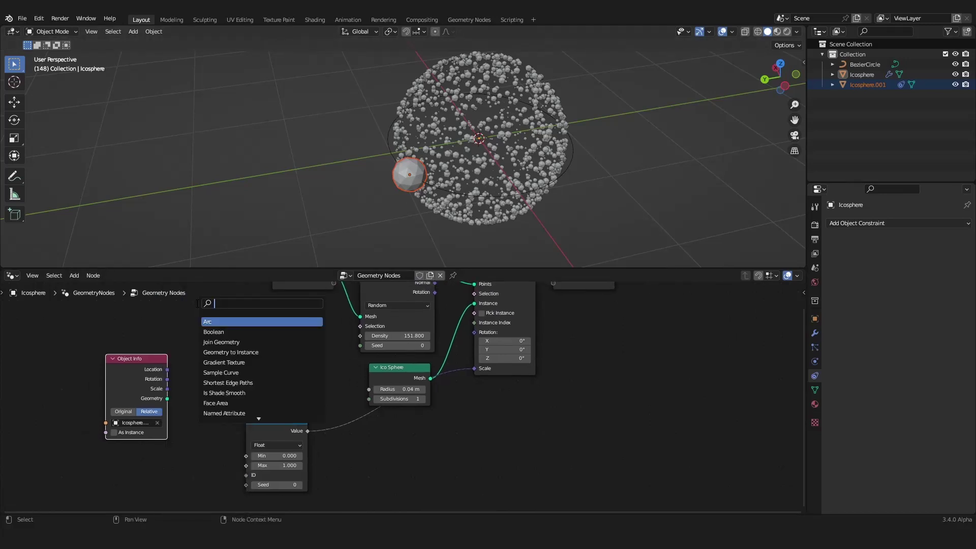
pyautogui.write('prox')
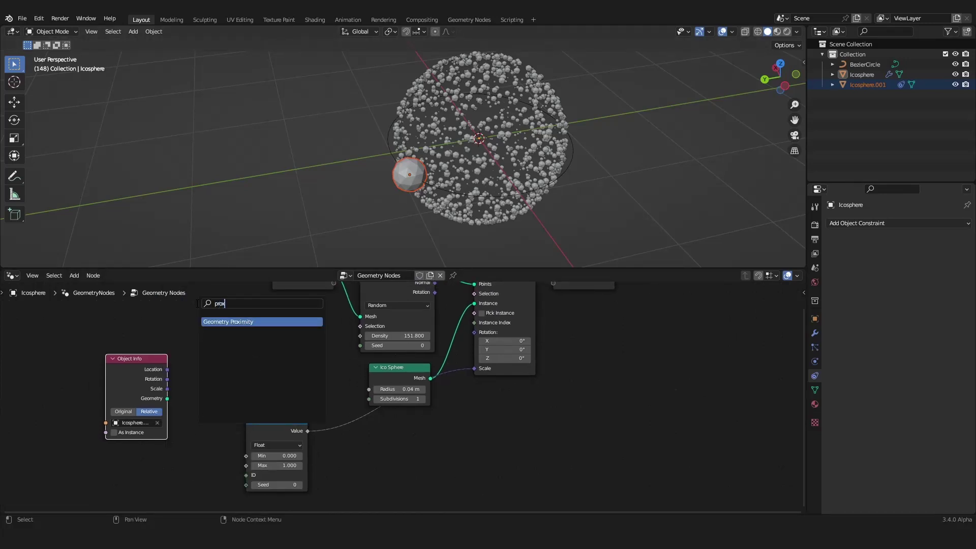
pyautogui.click(247, 321)
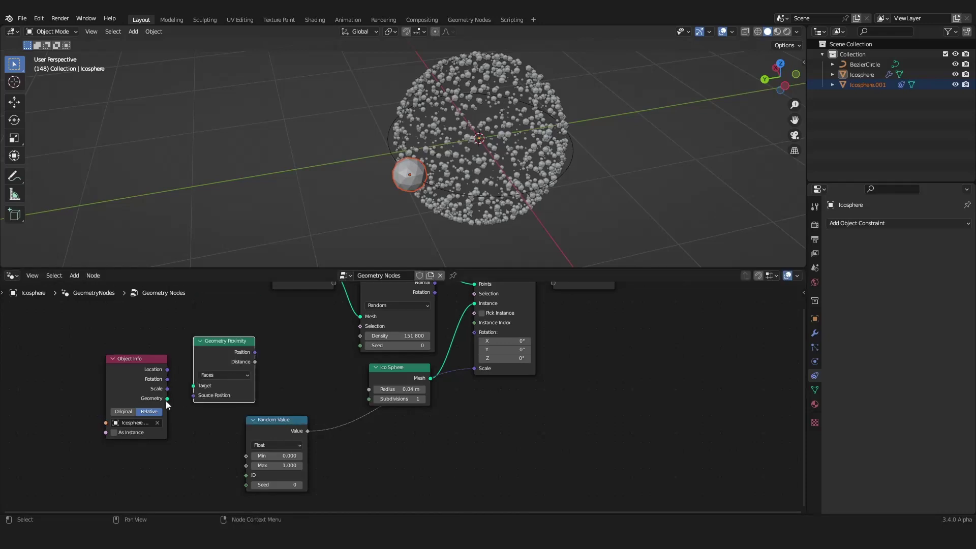
pyautogui.moveTo(167, 399); pyautogui.dragTo(272, 370)
# Move the Object Info node closer to Geometry Proximity and place the Random Value node beneath the Ico Sphere node.
pyautogui.moveTo(128, 381); pyautogui.dragTo(154, 363)
pyautogui.moveTo(274, 434); pyautogui.dragTo(397, 434)
pyautogui.click(311, 374)
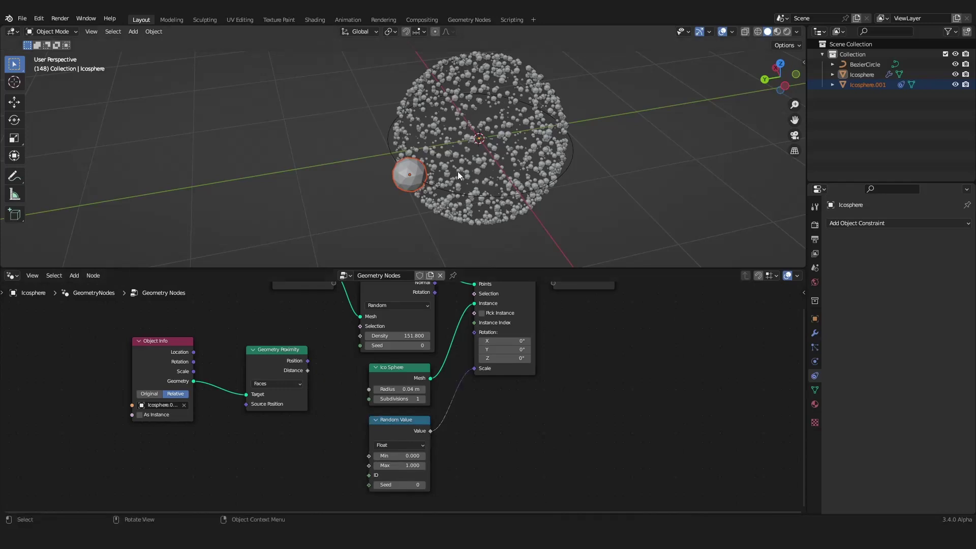
# Select the point-covered sphere again and frame its whole node tree.
pyautogui.moveTo(457, 171); pyautogui.dragTo(374, 178, button='middle')
pyautogui.click(374, 178)
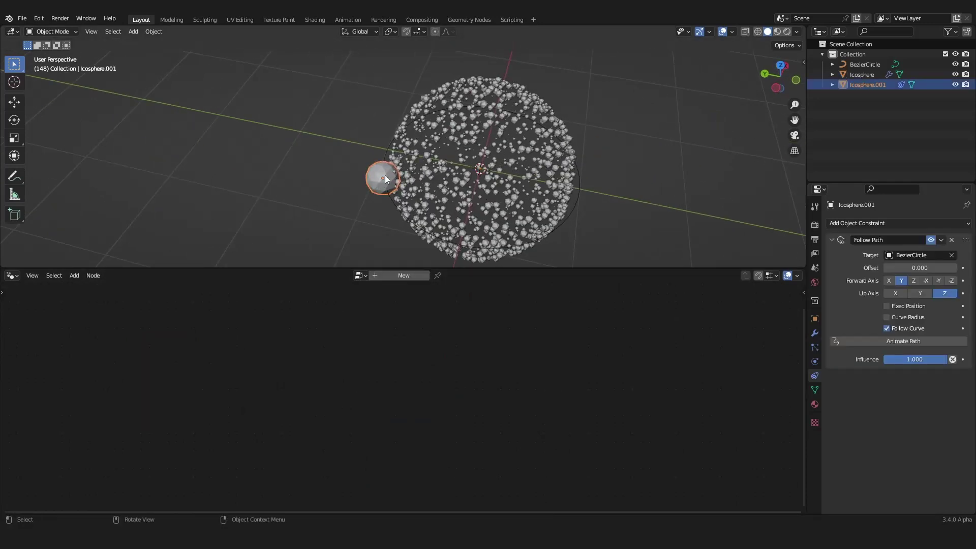
pyautogui.click(431, 191)
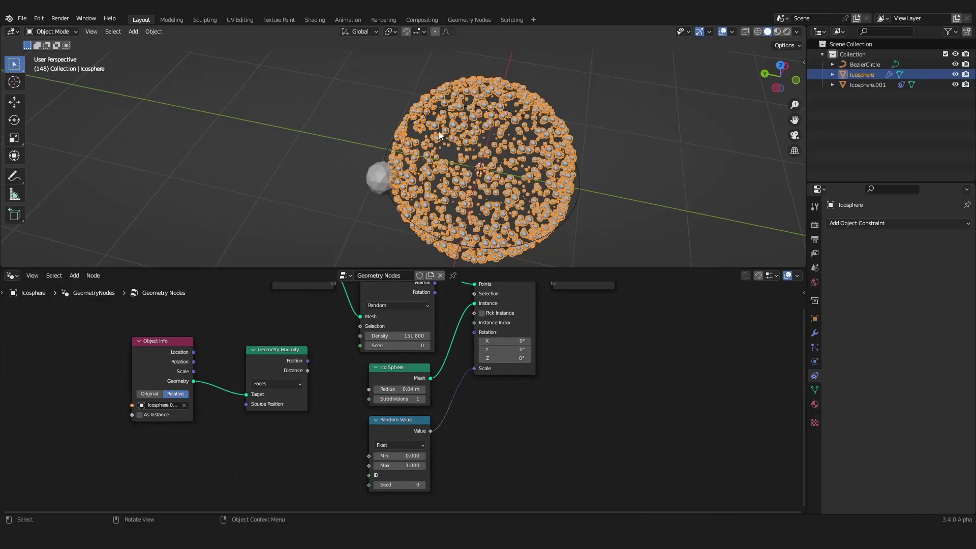
pyautogui.press('Home')
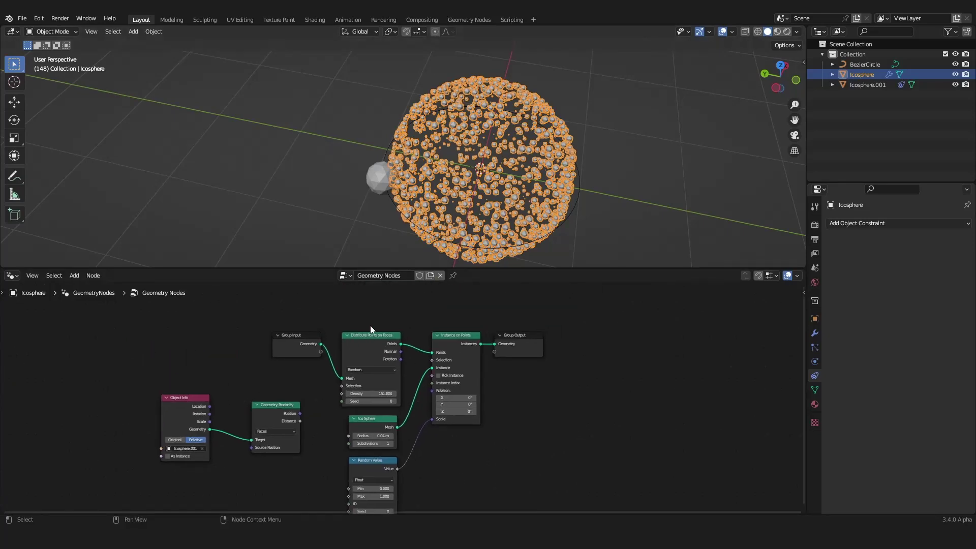
pyautogui.scroll(3, 413, 199)
pyautogui.moveTo(414, 199); pyautogui.dragTo(496, 166, button='middle')
# Add a Mix node and insert it between the Random Value output and the Scale input of Instance on Points.
pyautogui.hotkey('shift', 'a')
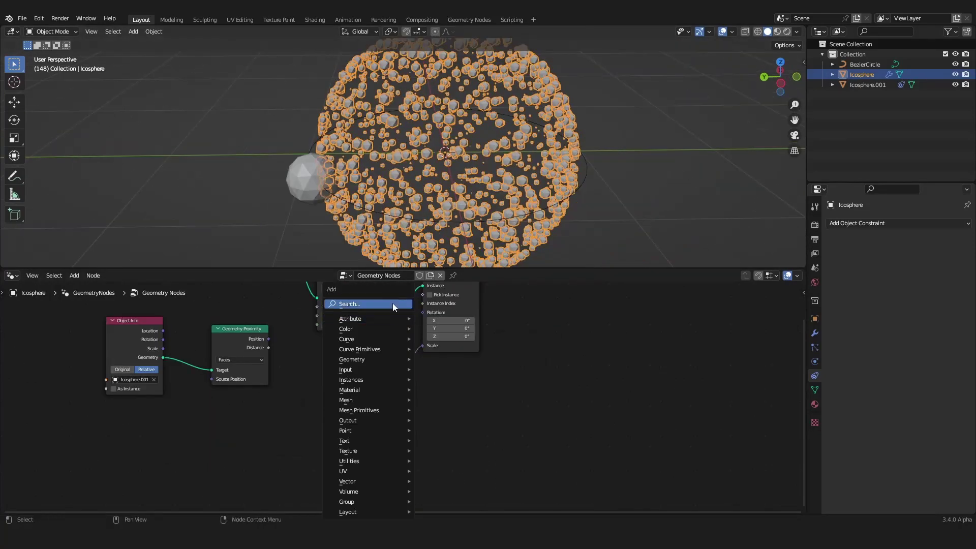
pyautogui.click(389, 300)
pyautogui.write('m')
pyautogui.hotkey('shift', 'a')
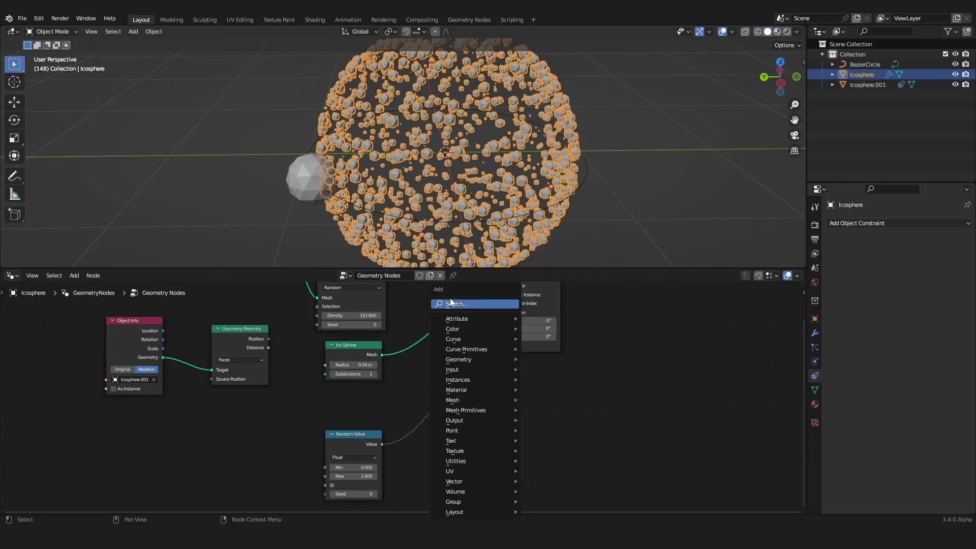
pyautogui.write('mix')
pyautogui.press('Return')
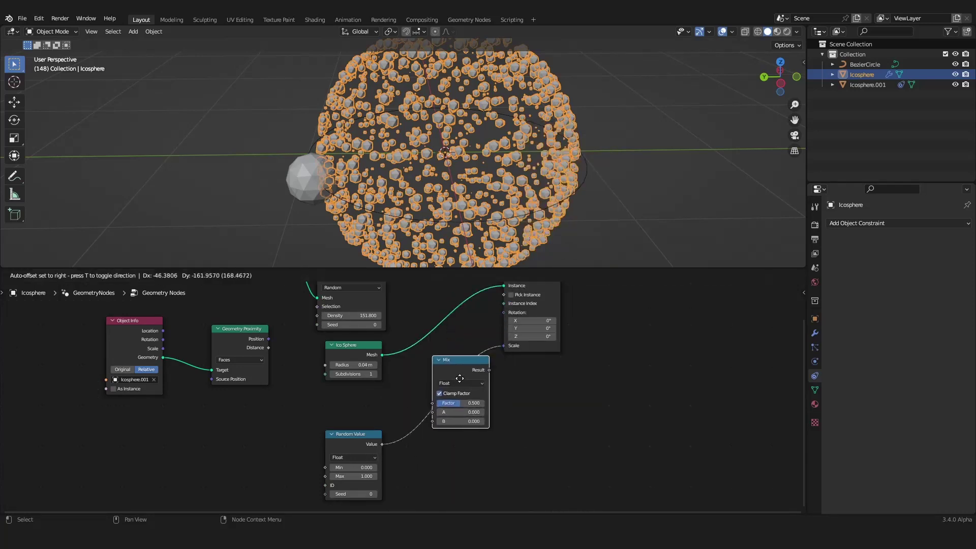
pyautogui.click(460, 378)
pyautogui.scroll(1, 451, 363)
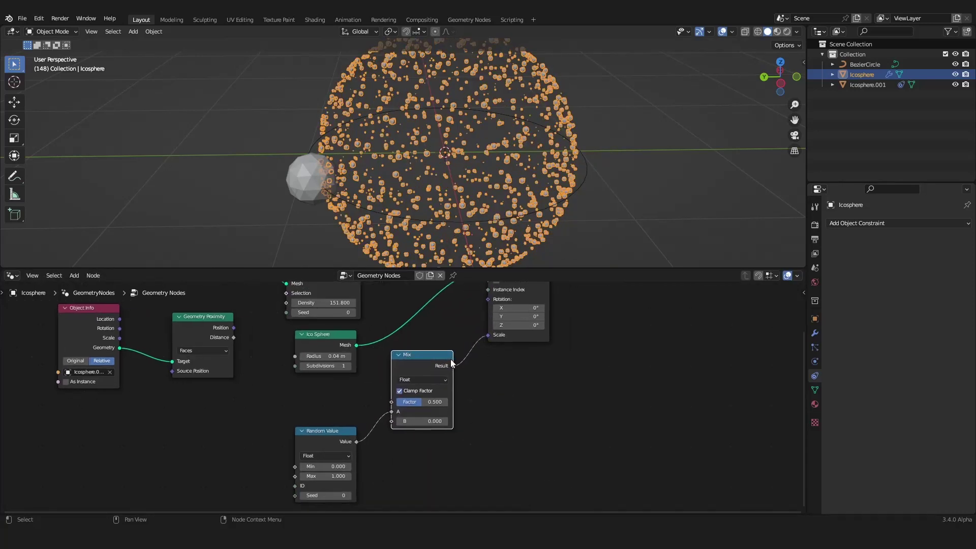
pyautogui.scroll(1, 451, 363)
pyautogui.scroll(-2, 445, 347)
pyautogui.scroll(3, 444, 347)
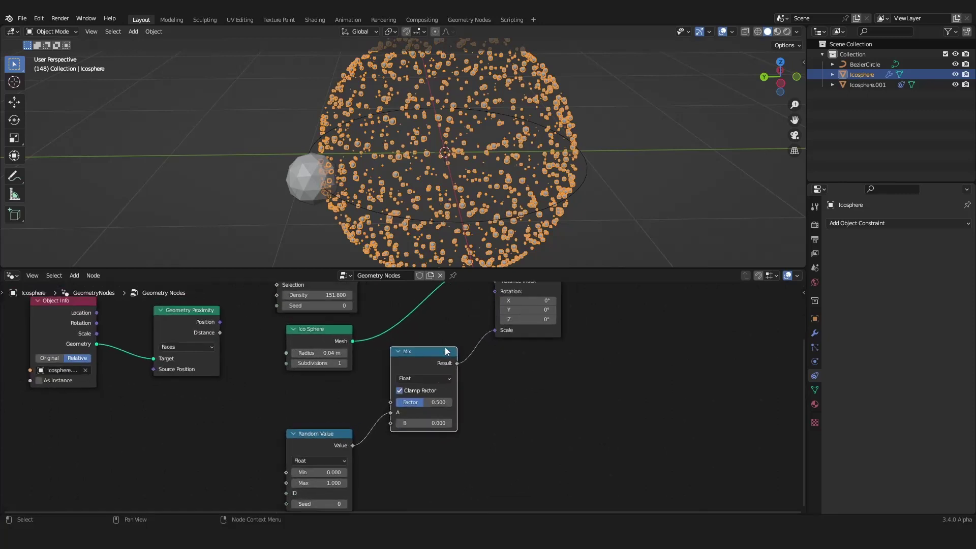
pyautogui.scroll(-1, 425, 360)
# Connect Geometry Proximity's Distance output to the Mix node's Factor input and play the animation briefly.
pyautogui.click(343, 453)
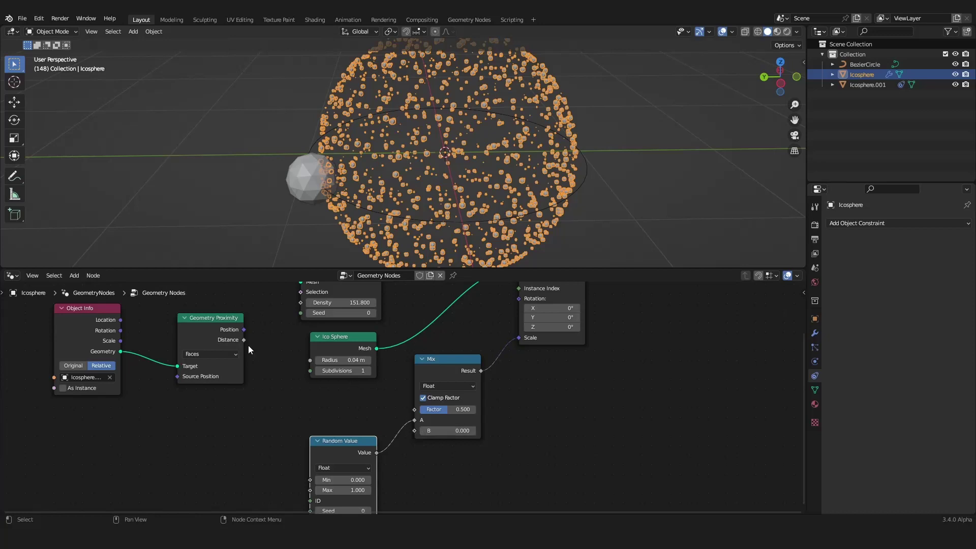
pyautogui.moveTo(244, 340); pyautogui.dragTo(411, 412)
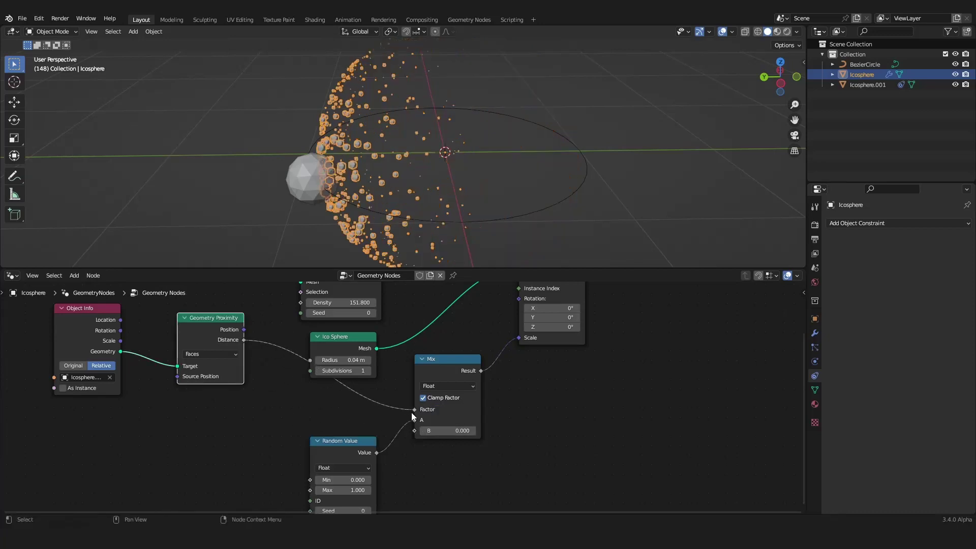
pyautogui.moveTo(395, 164); pyautogui.dragTo(428, 217, button='middle')
pyautogui.press('space')
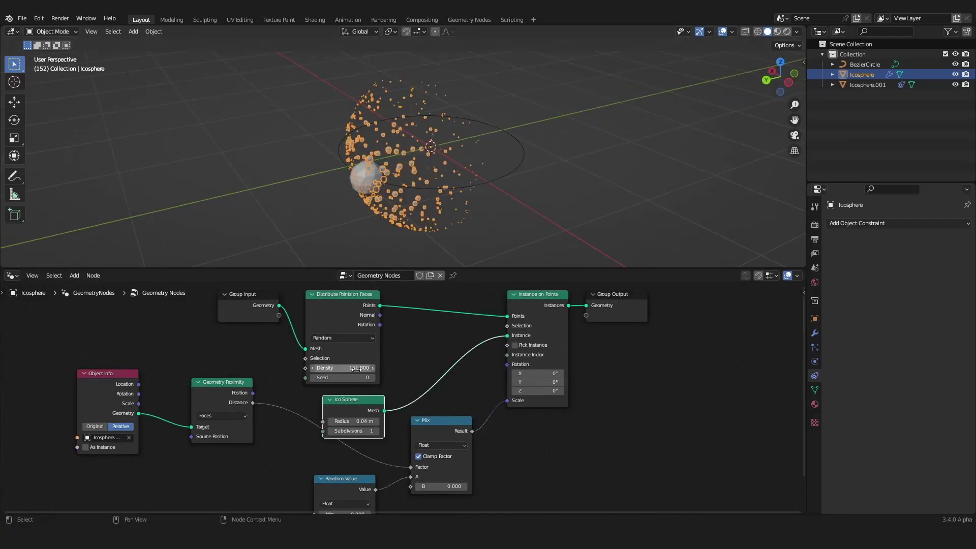
# Raise the Density of the Distribute Points on Faces node to about 666.3.
pyautogui.moveTo(342, 368); pyautogui.dragTo(387, 367)
pyautogui.moveTo(468, 175); pyautogui.dragTo(465, 133, button='middle')
pyautogui.scroll(-2, 448, 399)
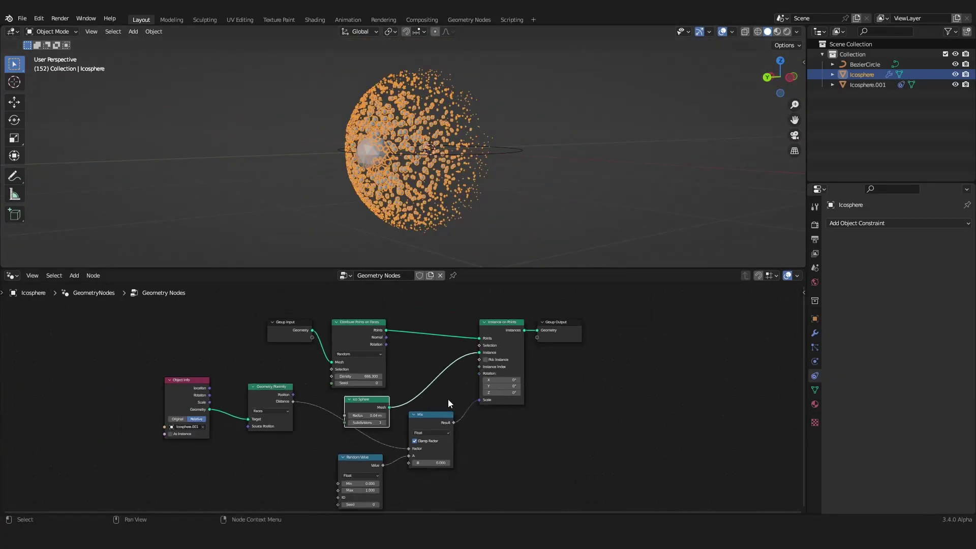
# Tidy the node layout by tucking Ico Sphere under Distribute Points on Faces and lowering Geometry Proximity and Object Info beside Random Value.
pyautogui.moveTo(447, 399); pyautogui.dragTo(433, 362, button='middle')
pyautogui.moveTo(346, 367); pyautogui.dragTo(340, 360)
pyautogui.moveTo(260, 362); pyautogui.dragTo(291, 394)
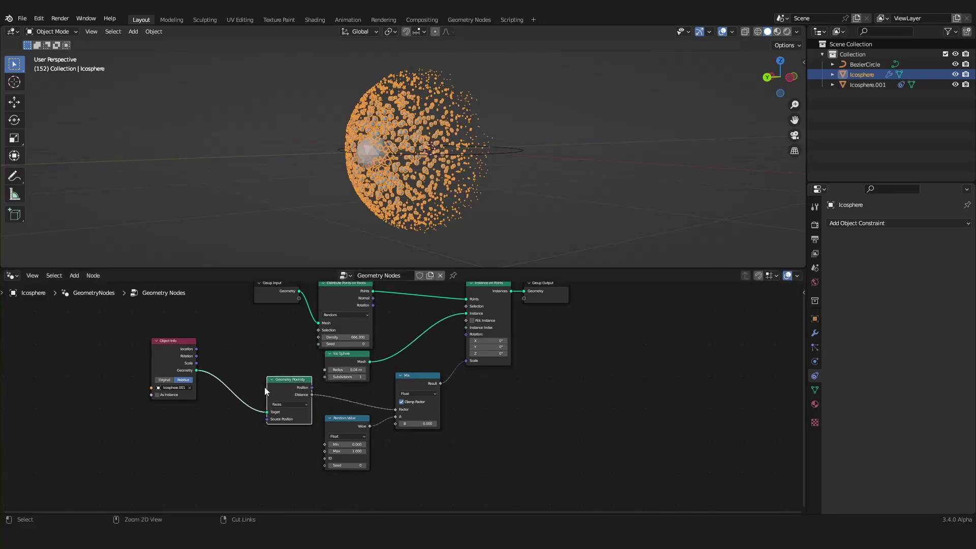
pyautogui.moveTo(171, 354); pyautogui.dragTo(221, 393)
# Duplicate the Mix node and insert the copy between the original Mix node and the Scale input of Instance on Points.
pyautogui.scroll(-2, 422, 369)
pyautogui.moveTo(450, 375); pyautogui.dragTo(421, 353, button='middle')
pyautogui.scroll(5, 397, 351)
pyautogui.click(371, 347)
pyautogui.hotkey('shift', 'd')
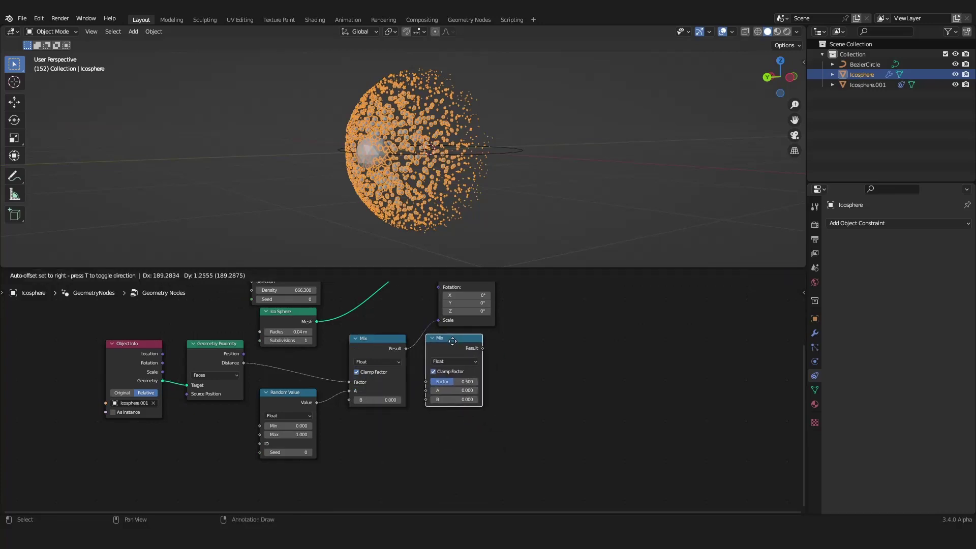
pyautogui.click(471, 337)
pyautogui.moveTo(422, 350); pyautogui.dragTo(407, 344, button='middle')
# Add a Noise Texture node below the first Mix node and connect its Fac output to the second Mix node's Factor.
pyautogui.hotkey('shift', 'a')
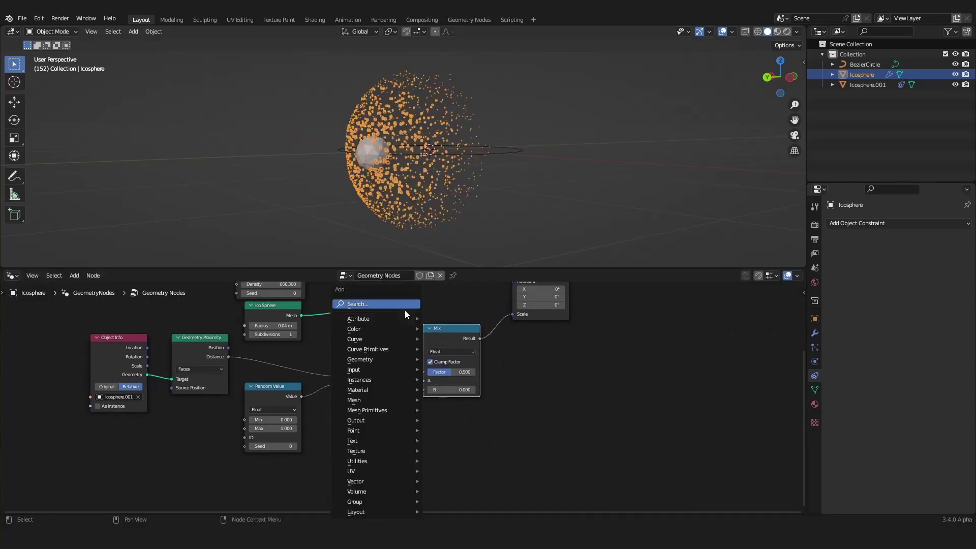
pyautogui.moveTo(376, 452)
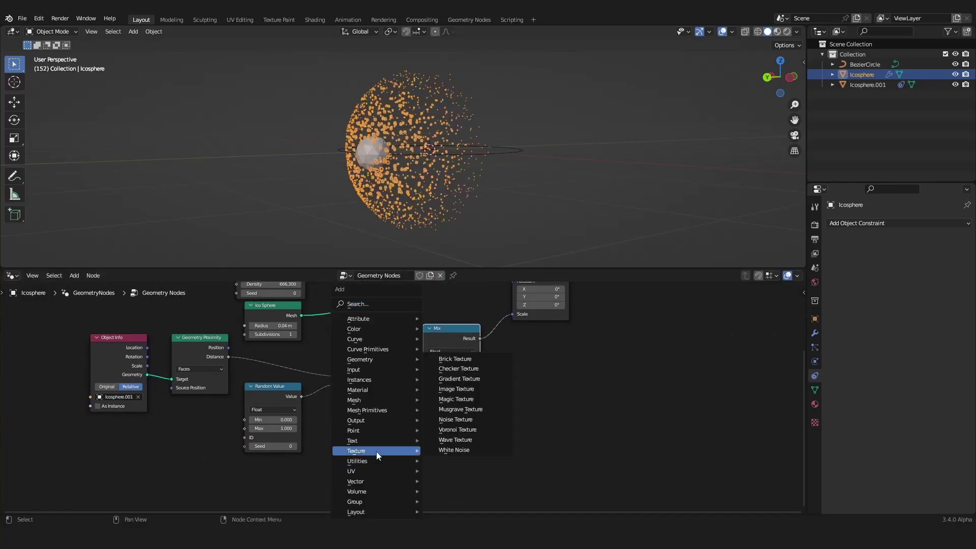
pyautogui.click(455, 419)
pyautogui.click(332, 408)
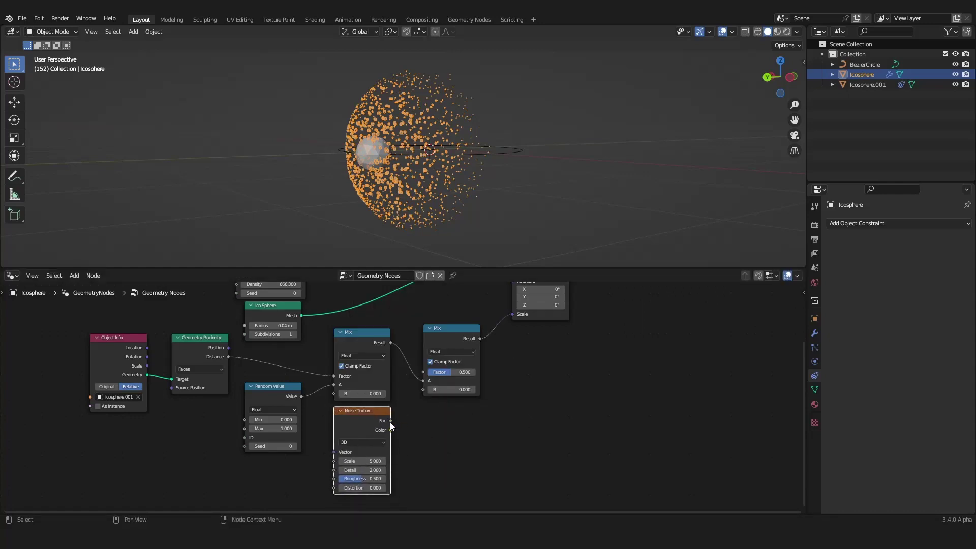
pyautogui.moveTo(390, 420); pyautogui.dragTo(425, 373)
pyautogui.moveTo(416, 172); pyautogui.dragTo(433, 183, button='middle')
# Add a ColorRamp node and insert it between the Noise Texture's Fac output and the second Mix node's Factor.
pyautogui.hotkey('shift', 'a')
pyautogui.click(386, 175)
pyautogui.write('colo')
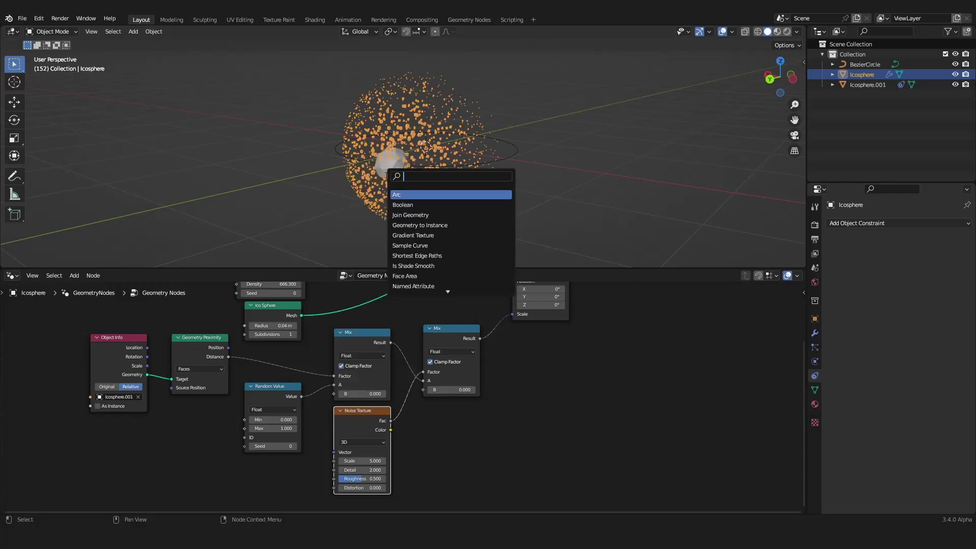
pyautogui.click(406, 205)
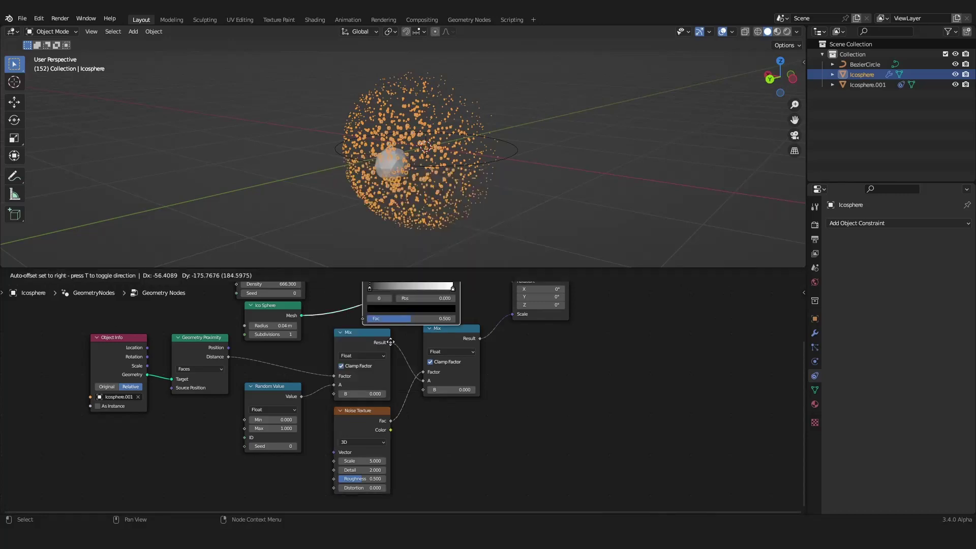
pyautogui.click(490, 445)
pyautogui.moveTo(488, 445); pyautogui.dragTo(434, 419, button='middle')
pyautogui.scroll(2, 446, 411)
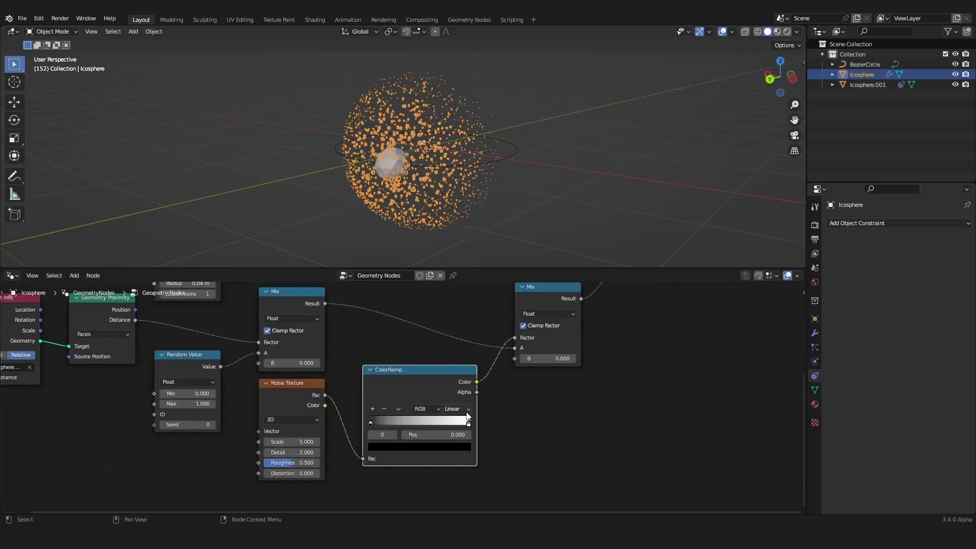
# Set the ColorRamp to Ease interpolation with its stops closer together, and the Noise Texture scale to about 2.31.
pyautogui.click(462, 409)
pyautogui.click(460, 417)
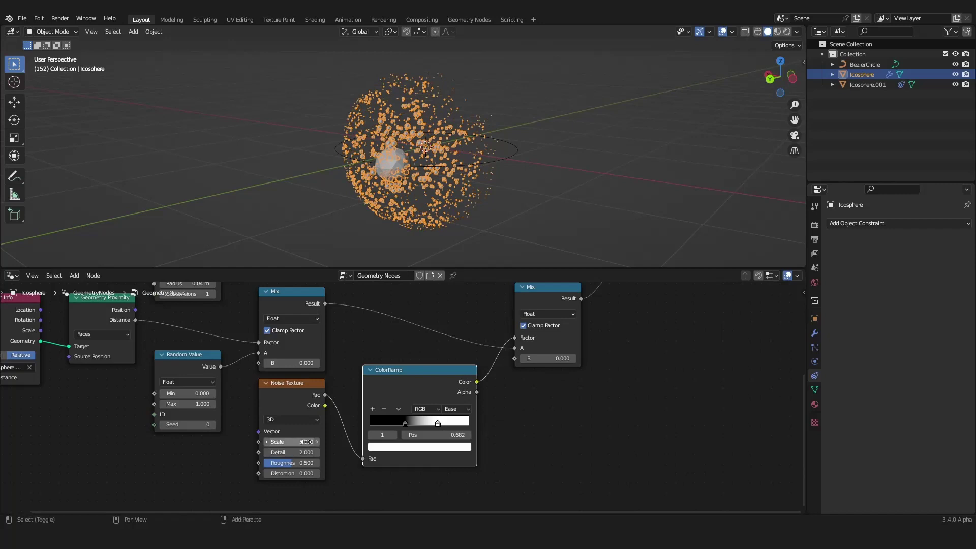
pyautogui.moveTo(305, 442)
pyautogui.mouseDown()
pyautogui.moveTo(294, 441)
pyautogui.moveTo(313, 442)
pyautogui.mouseUp()
pyautogui.moveTo(405, 423); pyautogui.dragTo(405, 426)
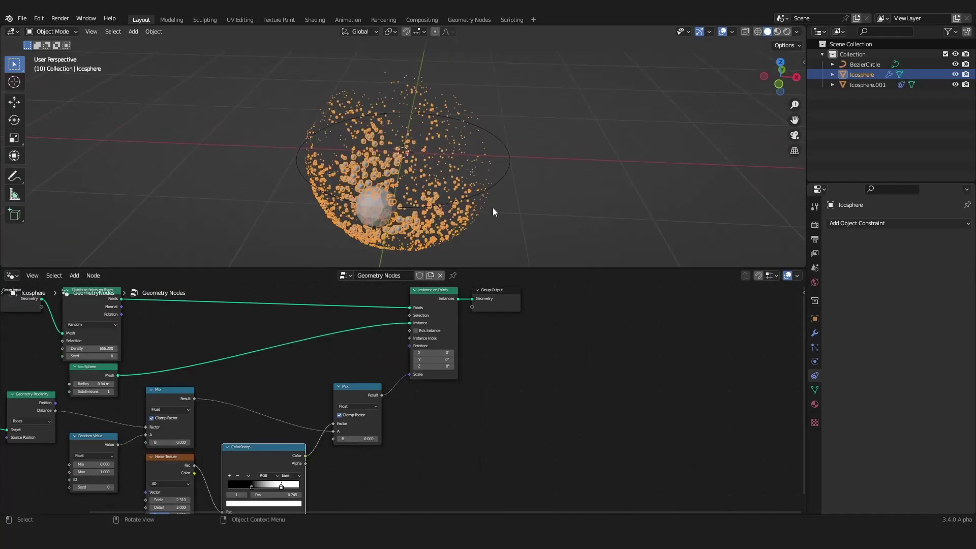
# Move the Group Output node farther away and insert a Set Position node between Instance on Points and Group Output.
pyautogui.scroll(3, 492, 208)
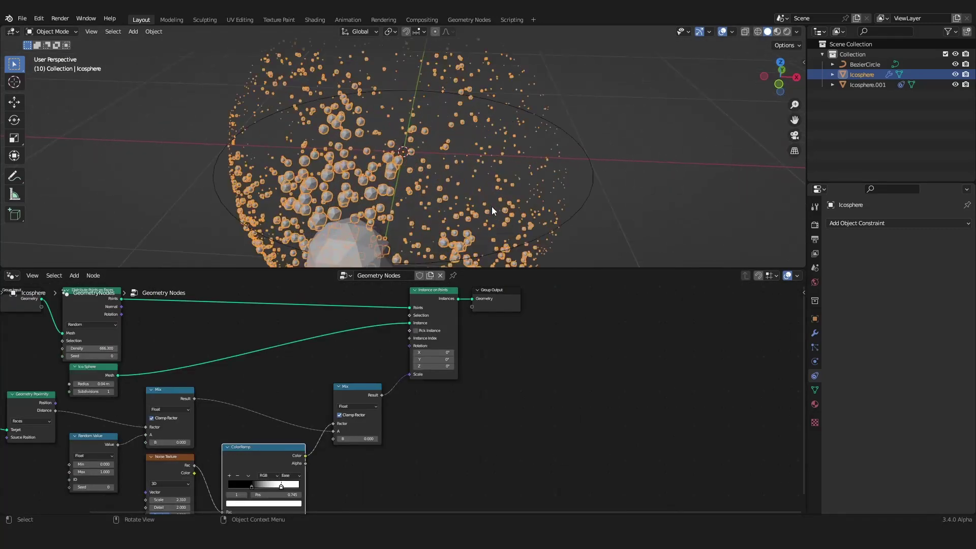
pyautogui.moveTo(492, 206); pyautogui.dragTo(447, 205, button='middle')
pyautogui.keyDown('shift'); pyautogui.moveTo(346, 218); pyautogui.dragTo(487, 131, button='middle'); pyautogui.keyUp('shift')
pyautogui.moveTo(299, 177); pyautogui.dragTo(453, 133, button='middle')
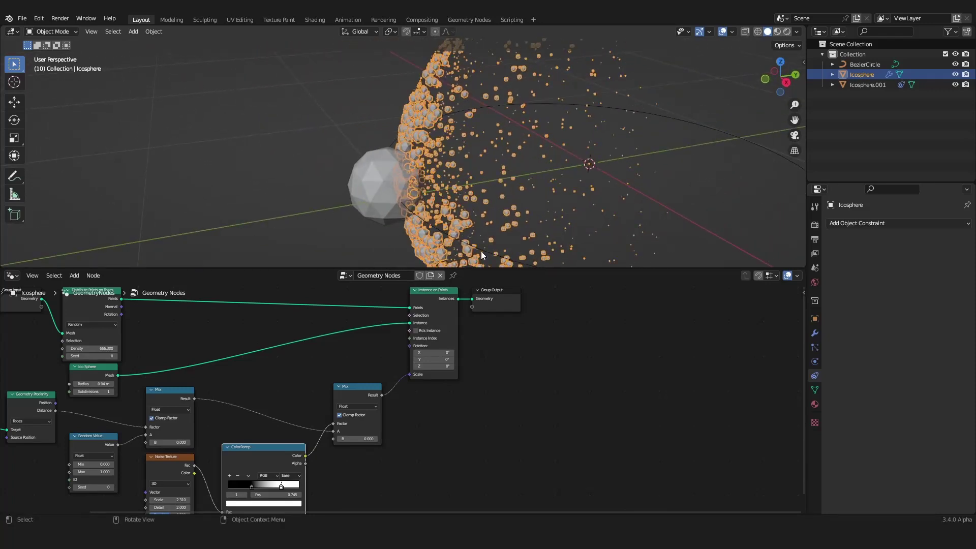
pyautogui.scroll(-4, 477, 370)
pyautogui.moveTo(477, 370); pyautogui.dragTo(401, 388, button='middle')
pyautogui.moveTo(404, 347); pyautogui.dragTo(594, 347)
pyautogui.scroll(2, 462, 358)
pyautogui.hotkey('shift', 'a')
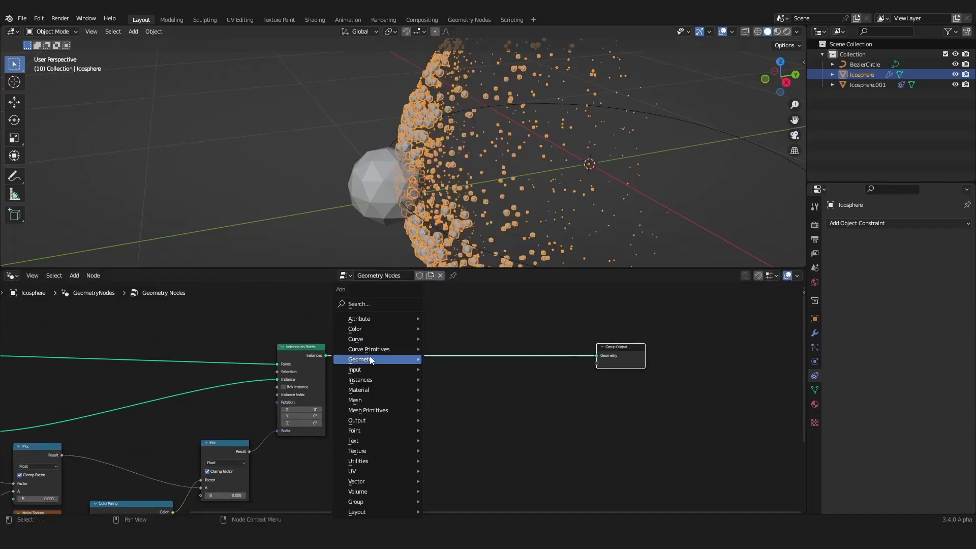
pyautogui.moveTo(370, 359)
pyautogui.click(448, 357)
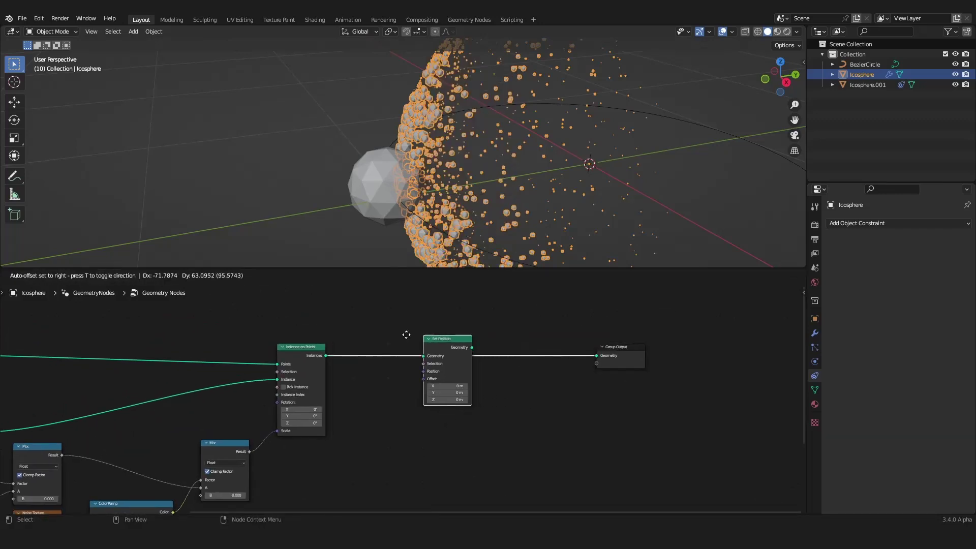
pyautogui.click(425, 355)
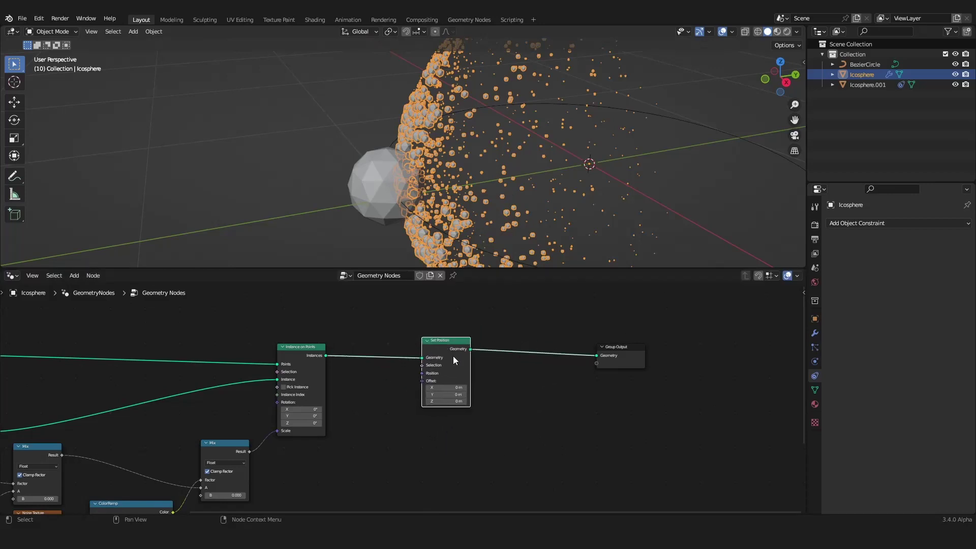
pyautogui.scroll(-1, 489, 351)
pyautogui.moveTo(489, 351); pyautogui.dragTo(505, 329, button='middle')
pyautogui.scroll(3, 506, 330)
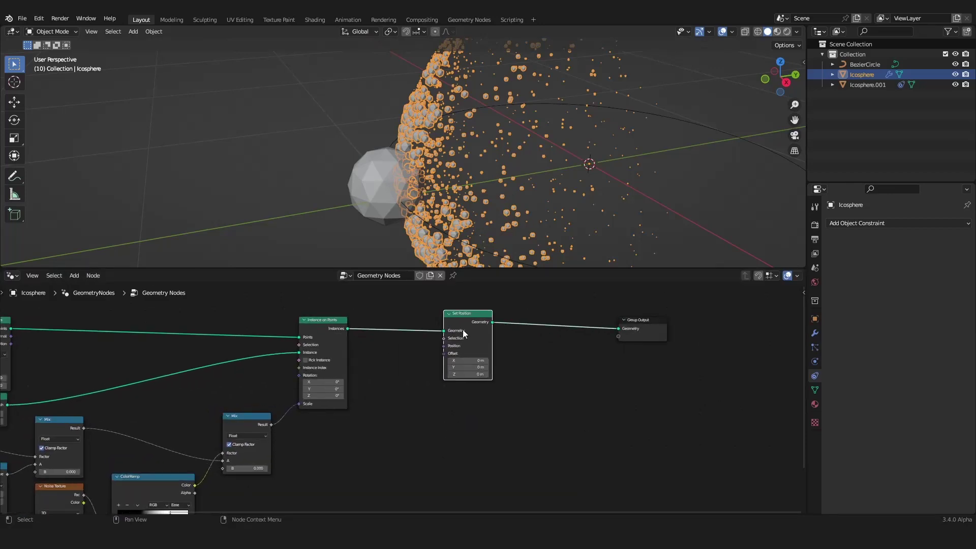
pyautogui.moveTo(463, 332)
pyautogui.mouseDown()
pyautogui.moveTo(497, 329)
pyautogui.moveTo(455, 347)
pyautogui.mouseUp()
pyautogui.rightClick(455, 347)
pyautogui.scroll(-4, 438, 409)
pyautogui.moveTo(422, 420); pyautogui.dragTo(432, 455, button='middle')
pyautogui.scroll(5, 467, 422)
pyautogui.scroll(-3, 468, 422)
pyautogui.hotkey('shift', 'a')
pyautogui.moveTo(411, 320)
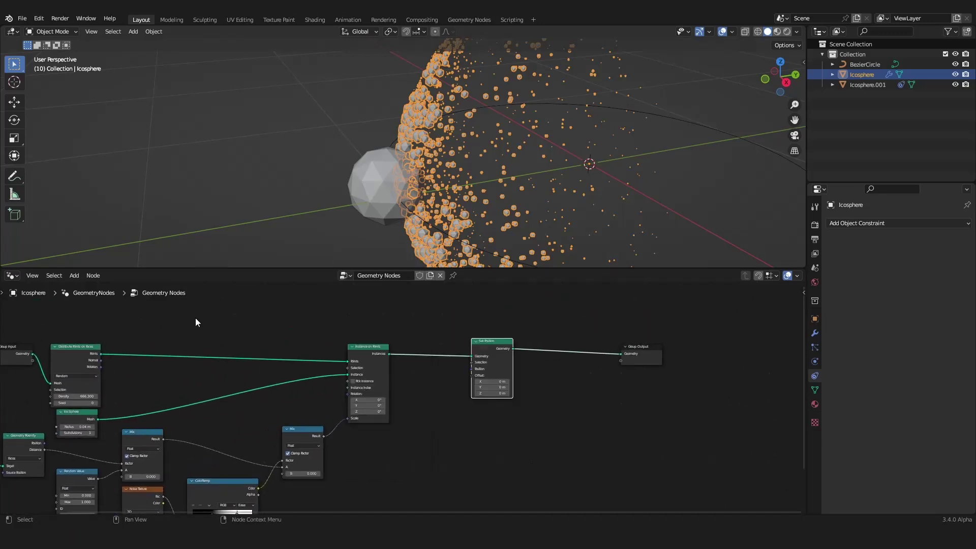
# Connect the Normal output of Distribute Points on Faces to Set Position's Offset and insert a Vector Math node into that link.
pyautogui.moveTo(100, 361); pyautogui.dragTo(475, 377)
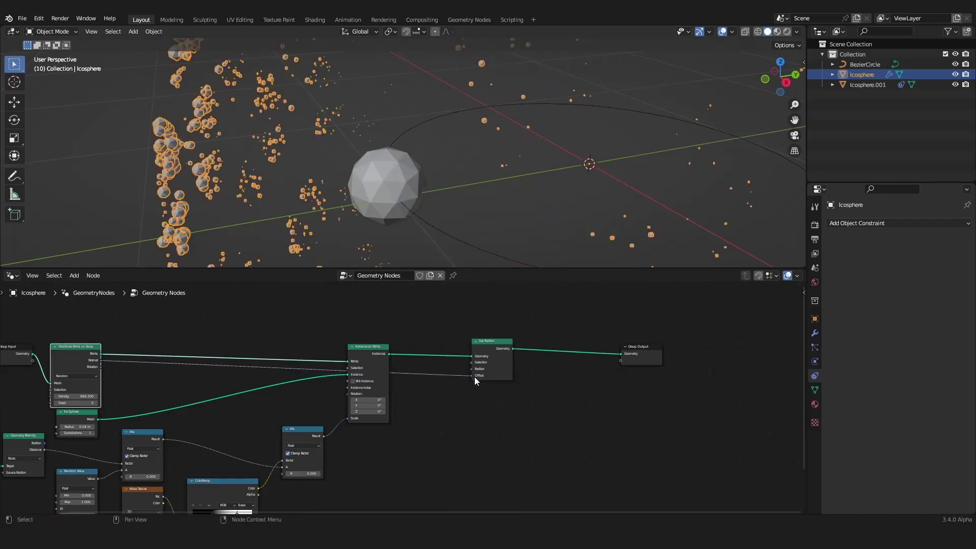
pyautogui.hotkey('shift', 'a')
pyautogui.click(352, 258)
pyautogui.write('v')
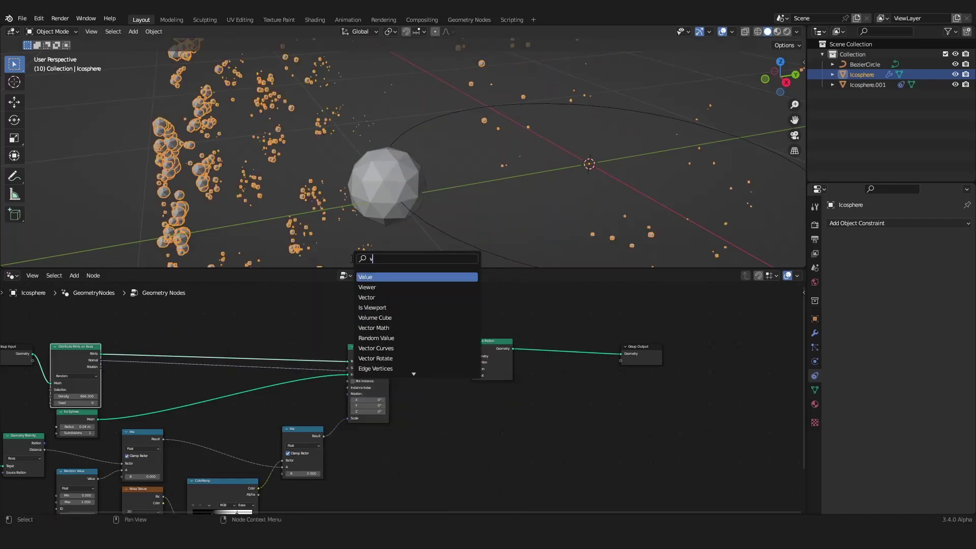
pyautogui.write('ect')
pyautogui.click(389, 287)
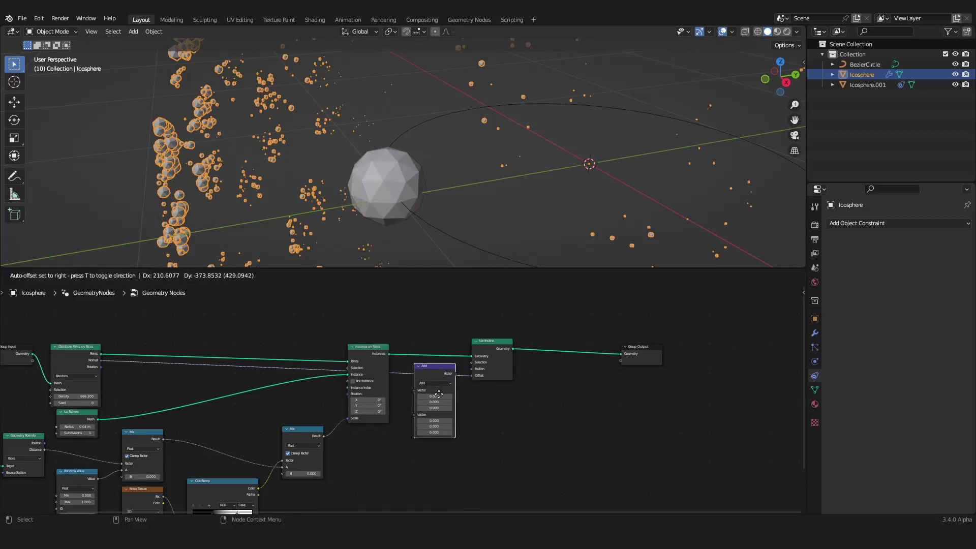
pyautogui.click(456, 452)
pyautogui.click(436, 378)
pyautogui.moveTo(436, 209); pyautogui.dragTo(456, 203, button='middle')
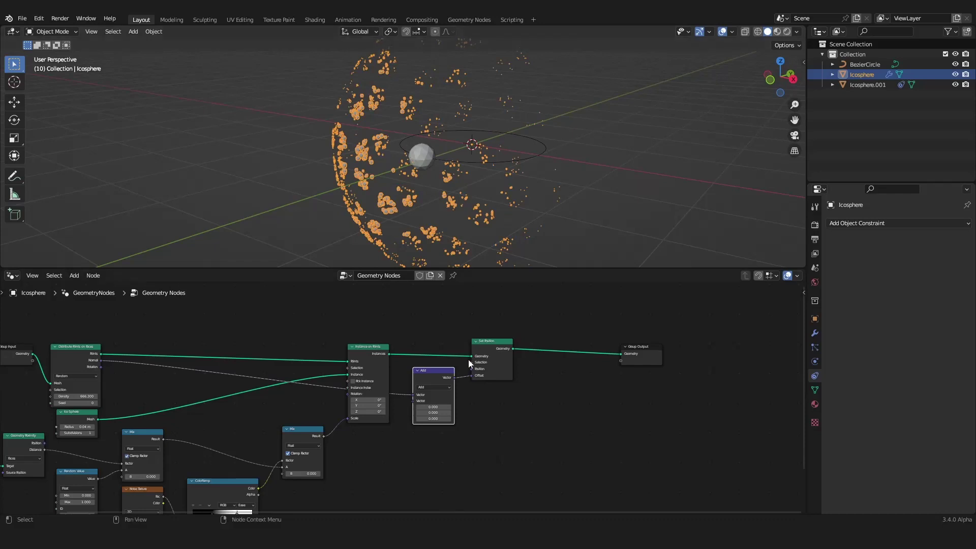
# Set the Vector Math operation to Scale and connect the second Mix node's Result to its Scale input.
pyautogui.scroll(2, 468, 359)
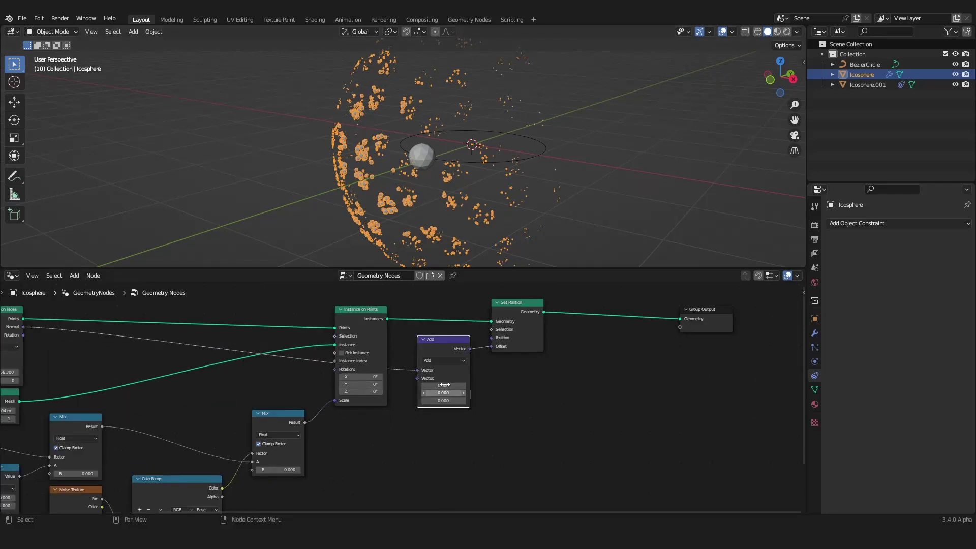
pyautogui.click(450, 360)
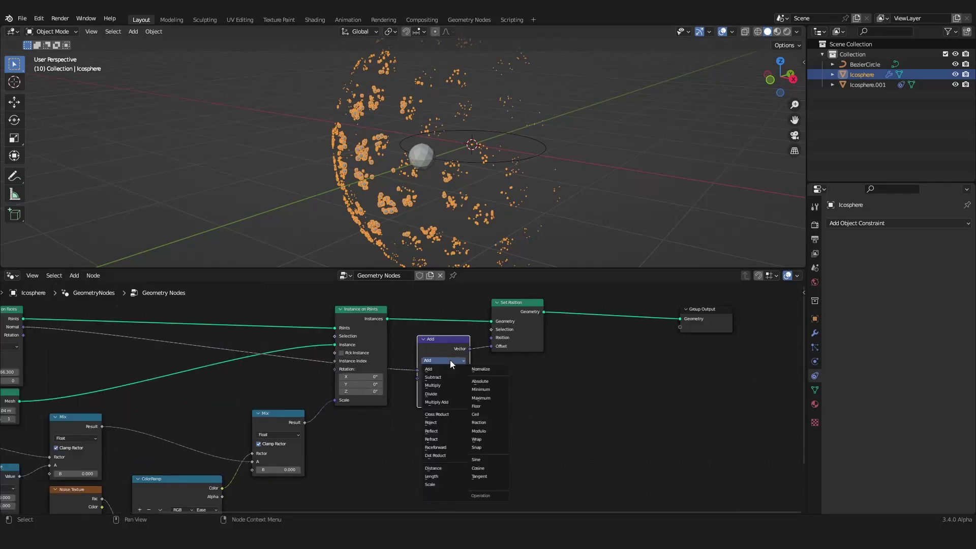
pyautogui.click(443, 484)
pyautogui.moveTo(305, 422); pyautogui.dragTo(425, 376)
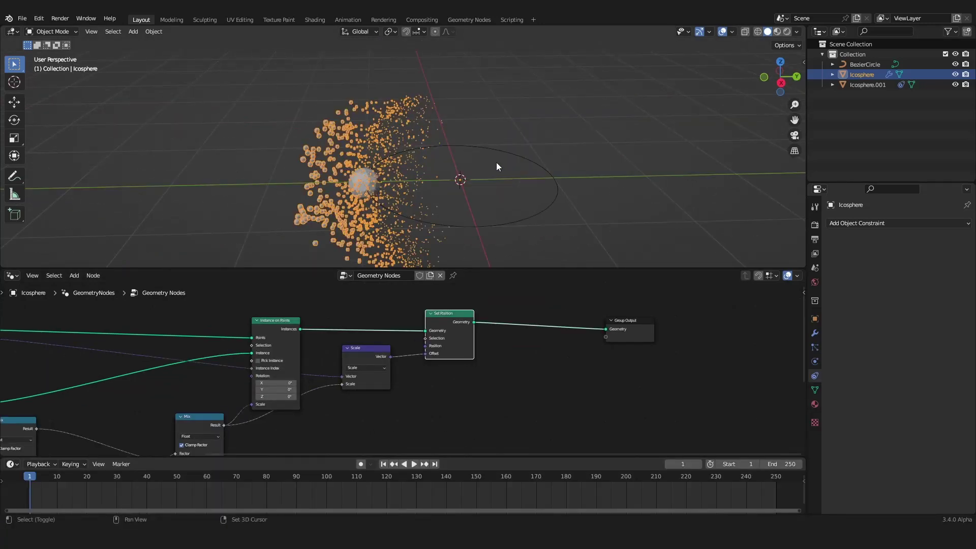
# Add a camera to the scene.
pyautogui.hotkey('shift', 'a')
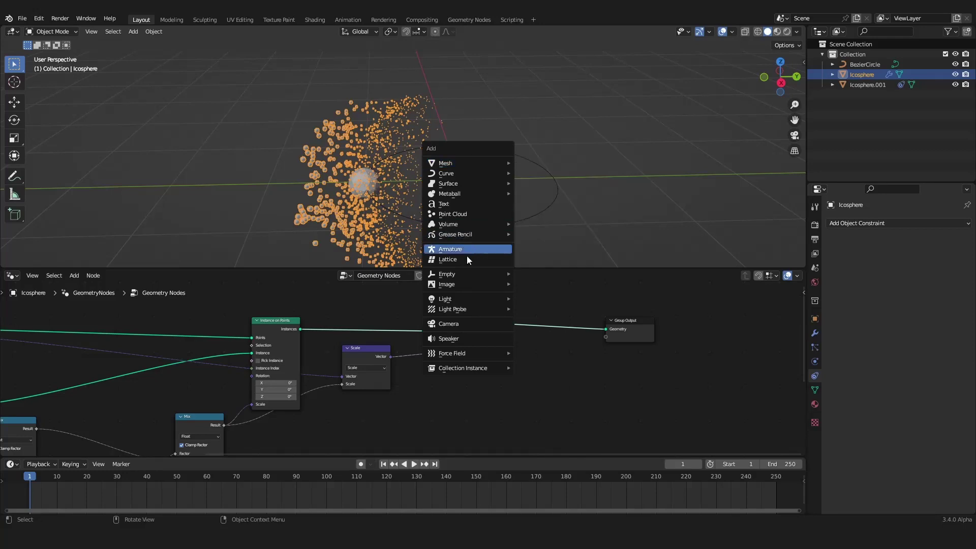
pyautogui.click(455, 325)
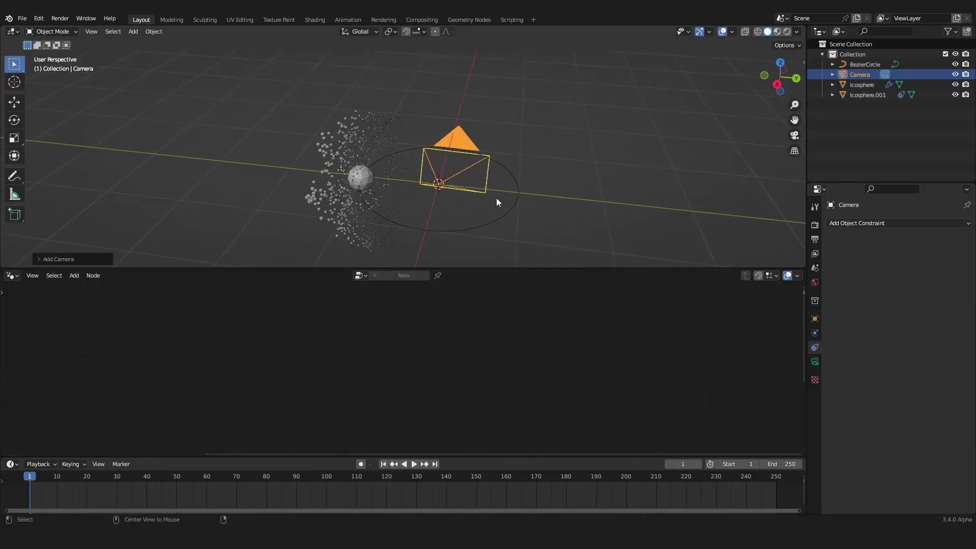
# Clear the camera's location to the world origin and rotate it 180° about the global Z axis.
pyautogui.hotkey('alt', 'g')
pyautogui.moveTo(496, 201); pyautogui.dragTo(451, 139, button='middle')
pyautogui.scroll(4, 453, 200)
pyautogui.press('r')
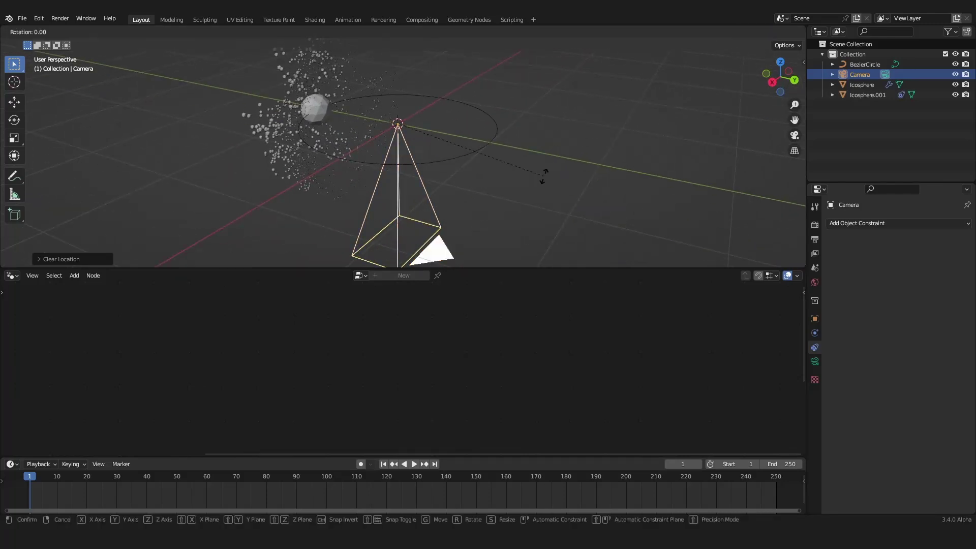
pyautogui.press('z')
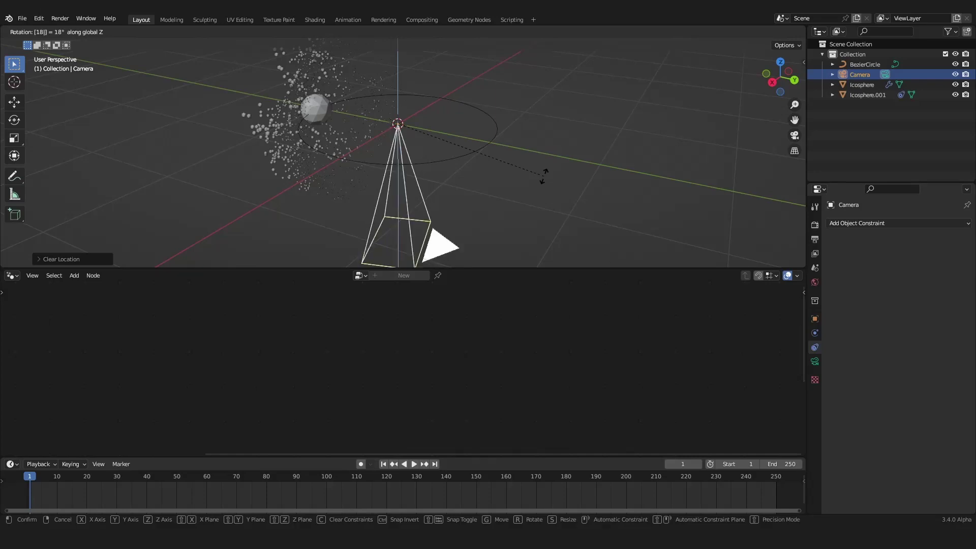
pyautogui.click(544, 178)
# Rotate the camera -90° about the global X axis.
pyautogui.press('r')
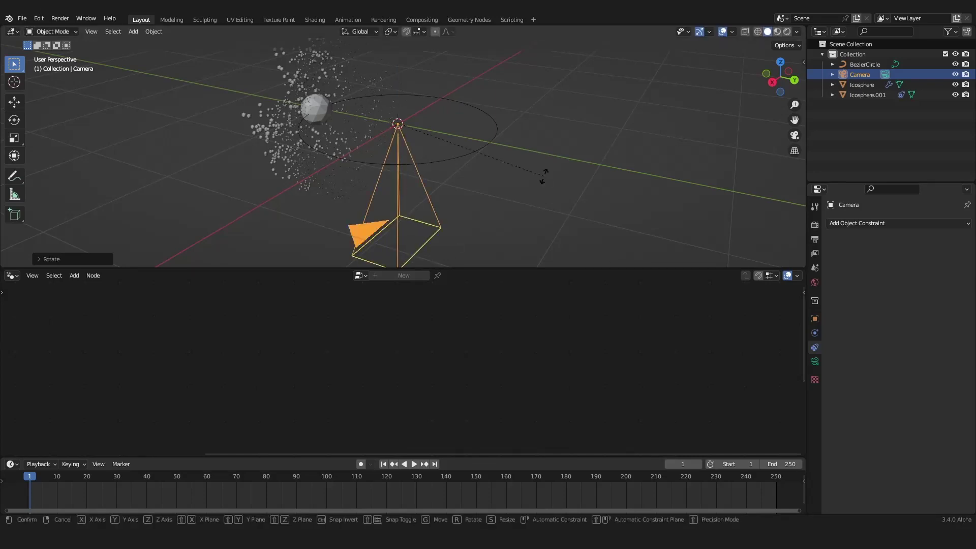
pyautogui.write('x90')
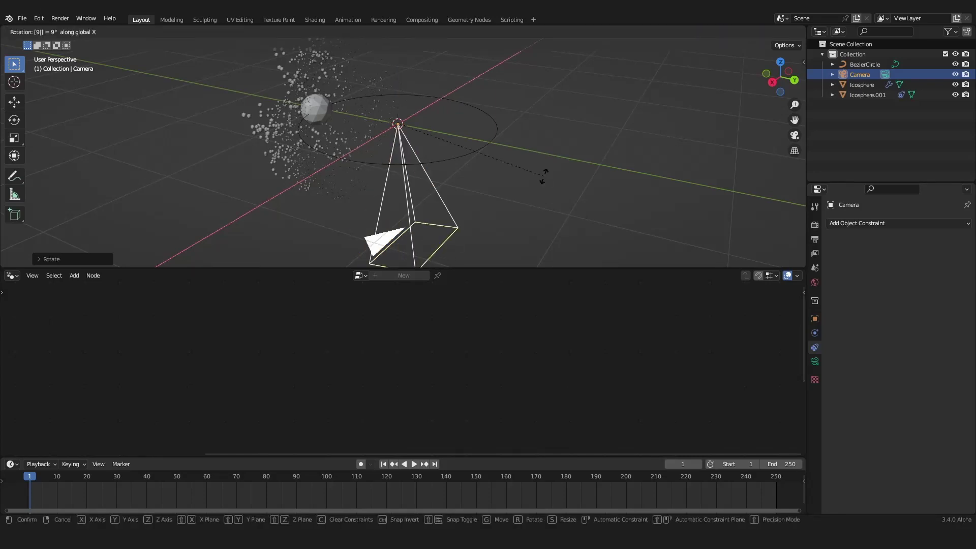
pyautogui.press('BackSpace')
pyautogui.press('BackSpace')
pyautogui.write('-90')
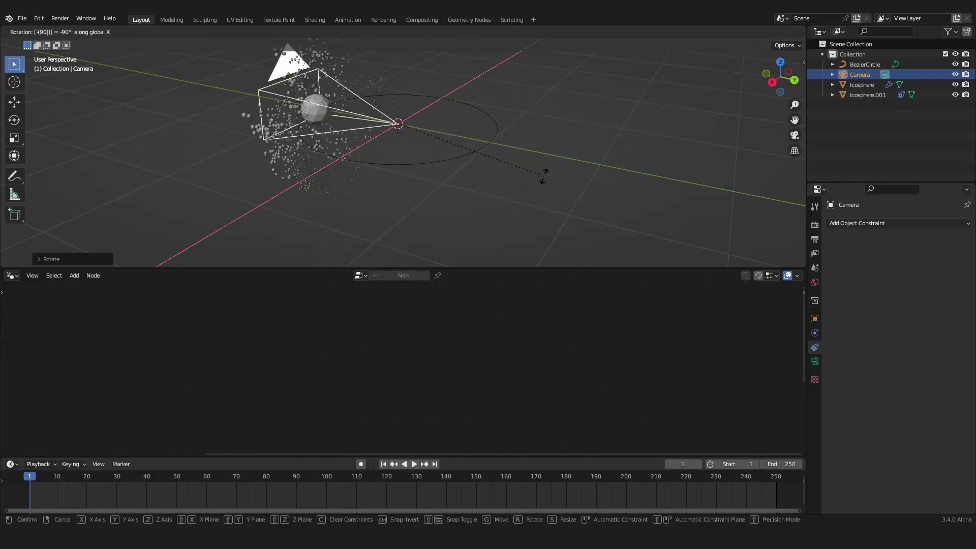
pyautogui.press('Return')
# Rotate the camera 90° about the global Z axis.
pyautogui.press('r')
pyautogui.press('z')
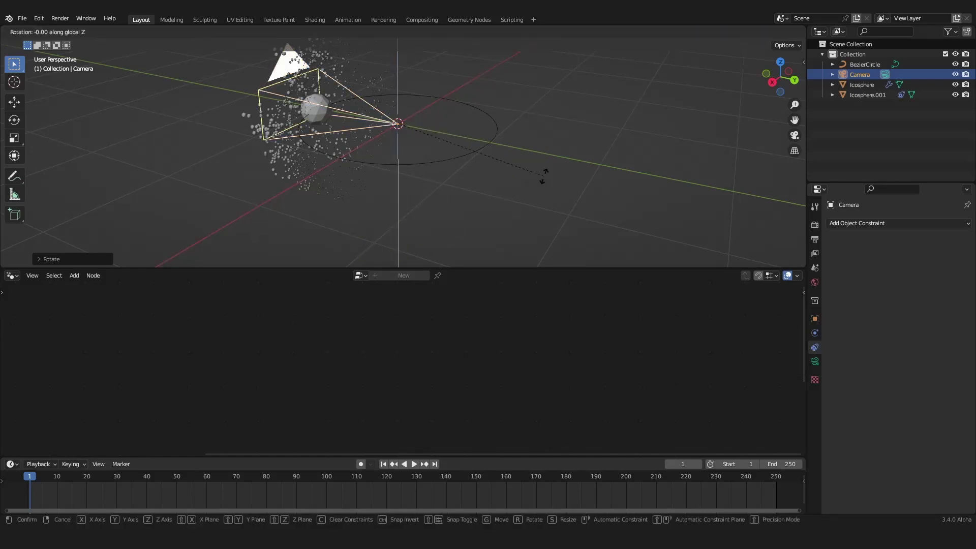
pyautogui.press('9')
pyautogui.press('9')
pyautogui.press('BackSpace')
pyautogui.press('BackSpace')
pyautogui.press('9')
pyautogui.press('0')
pyautogui.press('Return')
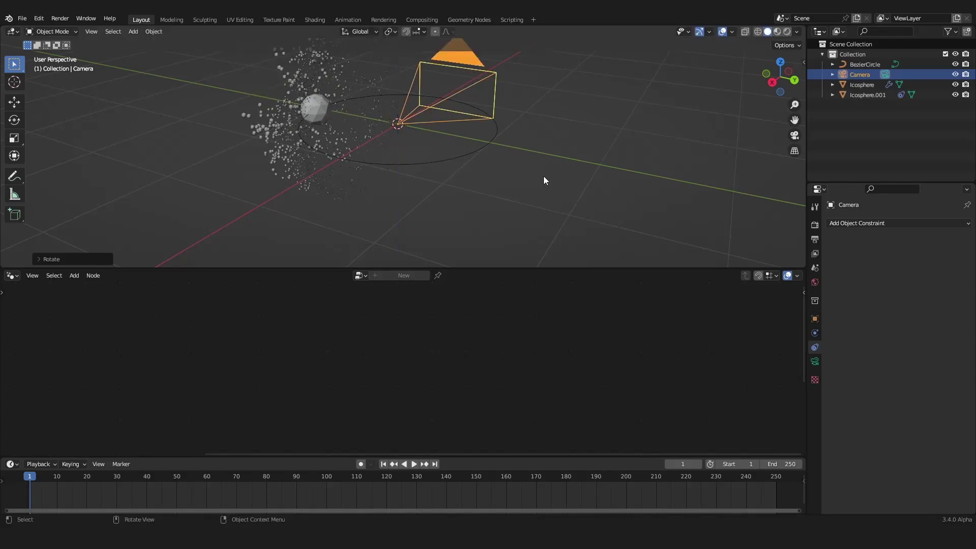
# Rotate the camera 90° about the global X axis.
pyautogui.press('r')
pyautogui.press('x')
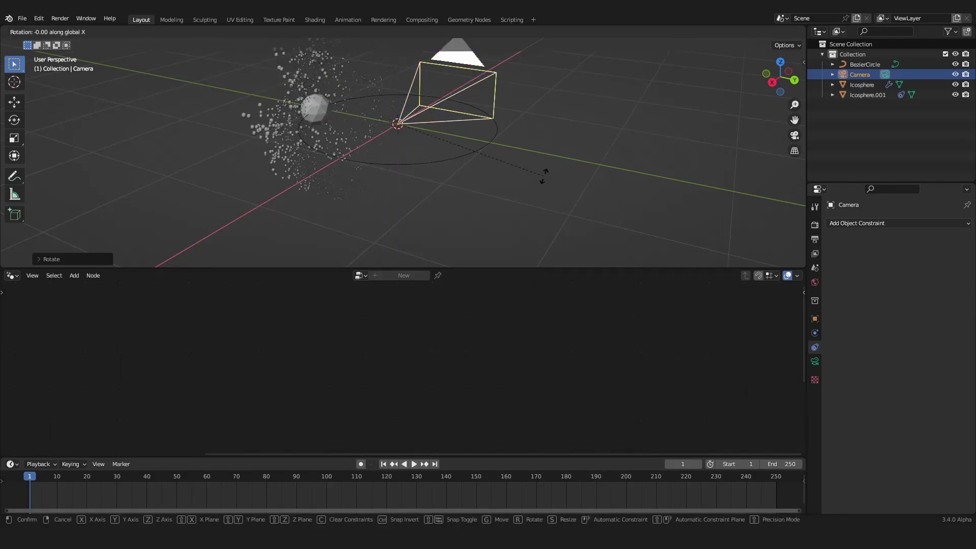
pyautogui.press('9')
pyautogui.press('0')
pyautogui.press('Return')
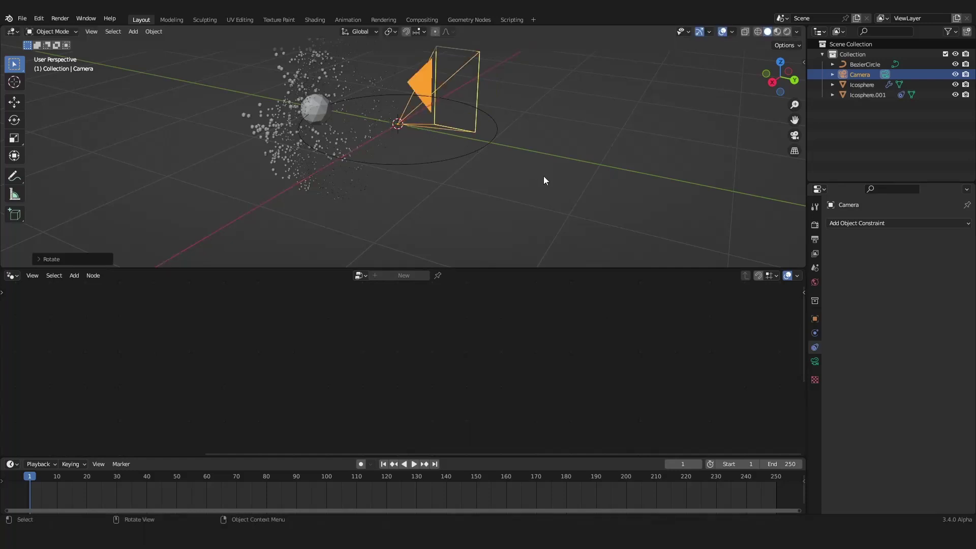
# Look through the camera, pull it back along its local Z axis and shift it to centre the ball in frame.
pyautogui.scroll(-2, 543, 177)
pyautogui.moveTo(544, 177); pyautogui.dragTo(475, 216, button='middle')
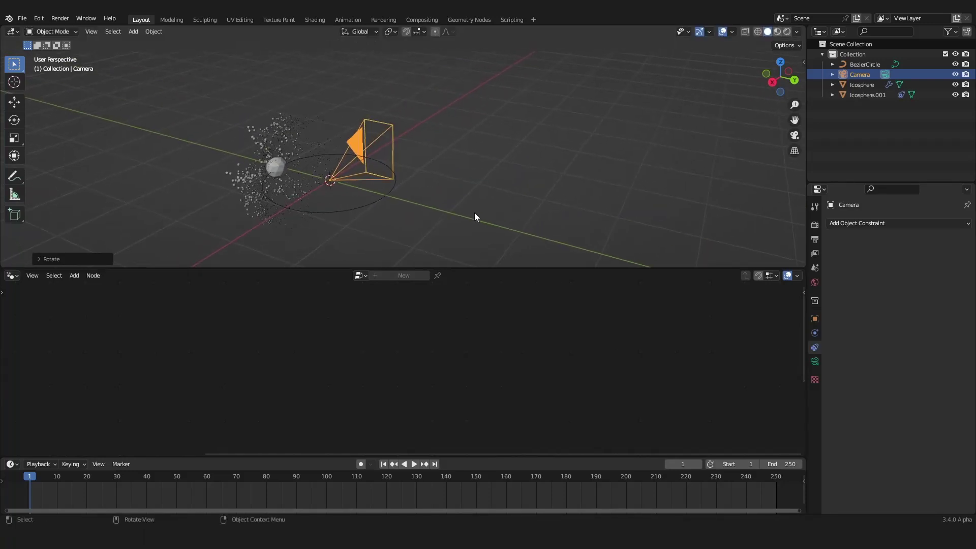
pyautogui.press('KP_0')
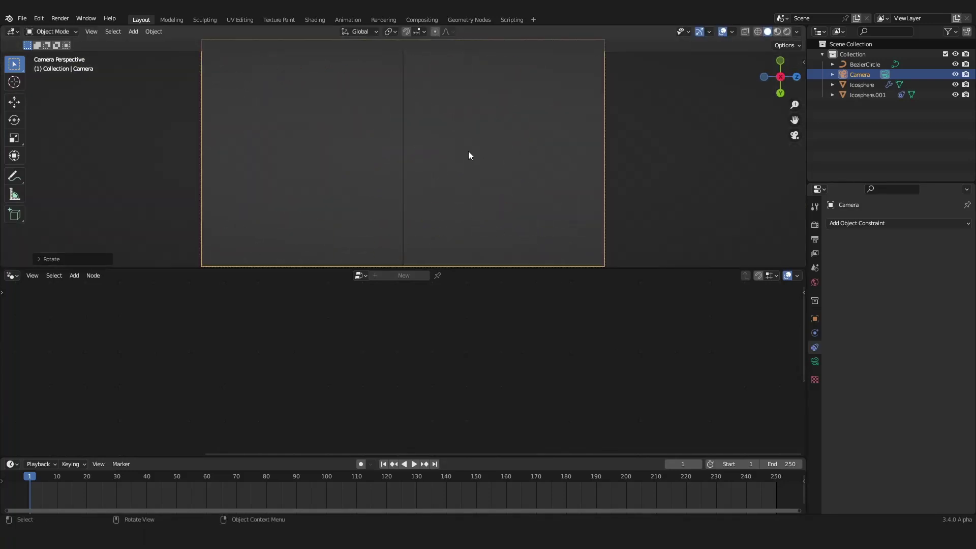
pyautogui.press('g')
pyautogui.press('z')
pyautogui.press('z')
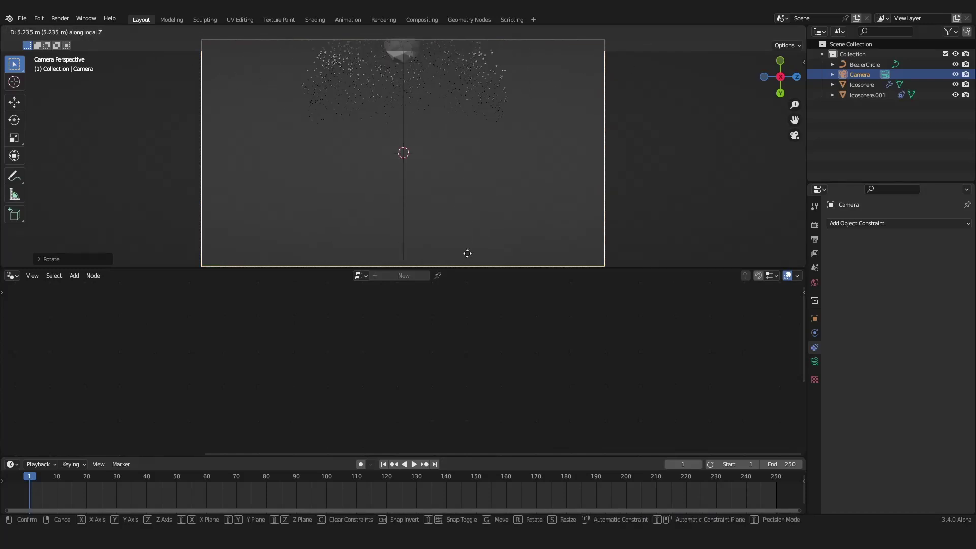
pyautogui.click(466, 240)
pyautogui.press('g')
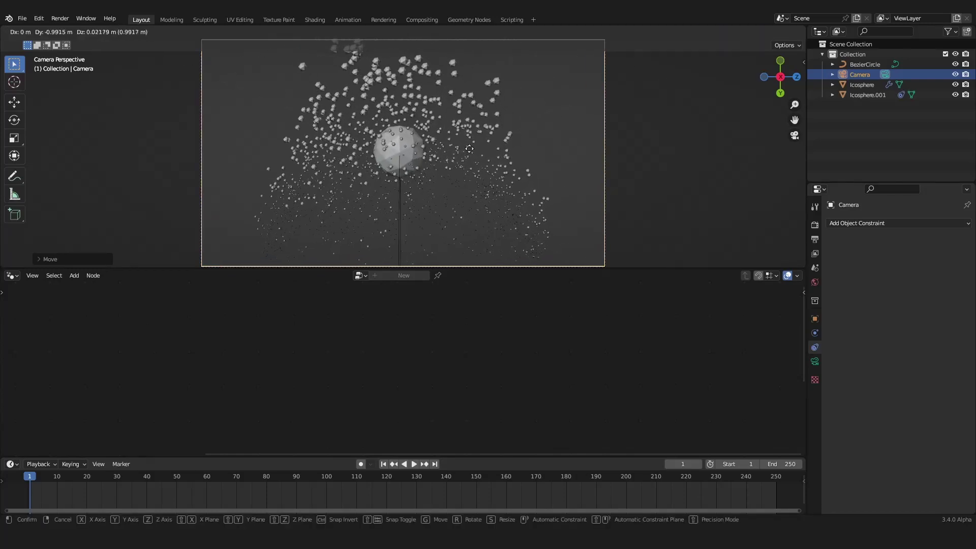
pyautogui.click(830, 352)
# Set the camera's focal length to 30 mm.
pyautogui.click(815, 362)
pyautogui.click(918, 272)
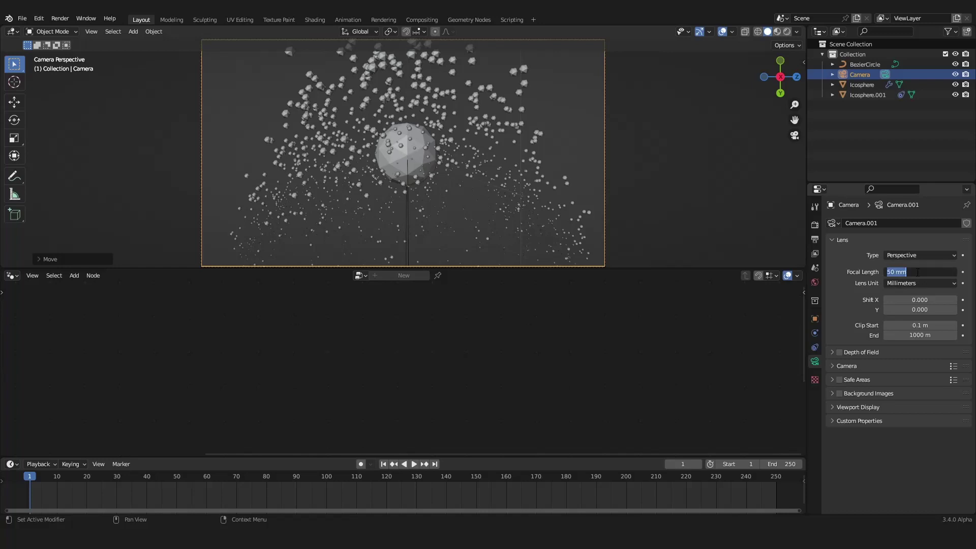
pyautogui.write('30')
pyautogui.press('Return')
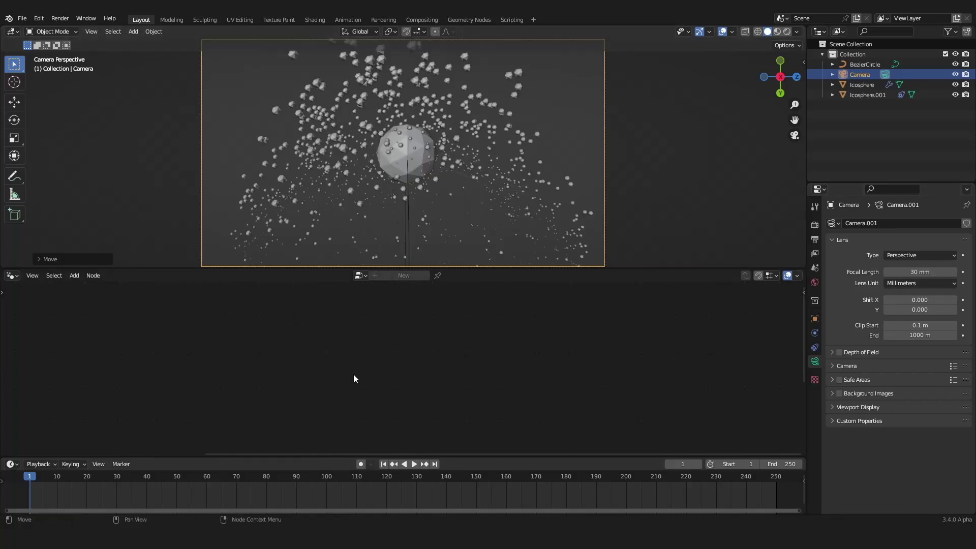
# Preview the animation through the camera, and reposition the camera at frame 1 so the ball sits slightly below the frame's centre.
pyautogui.press('space')
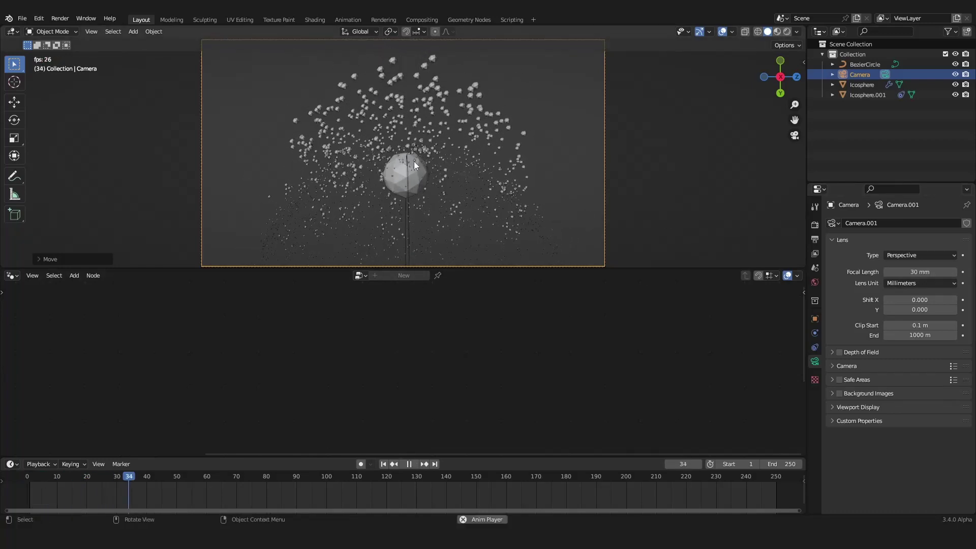
pyautogui.press('space')
pyautogui.hotkey('ctrl', 'z')
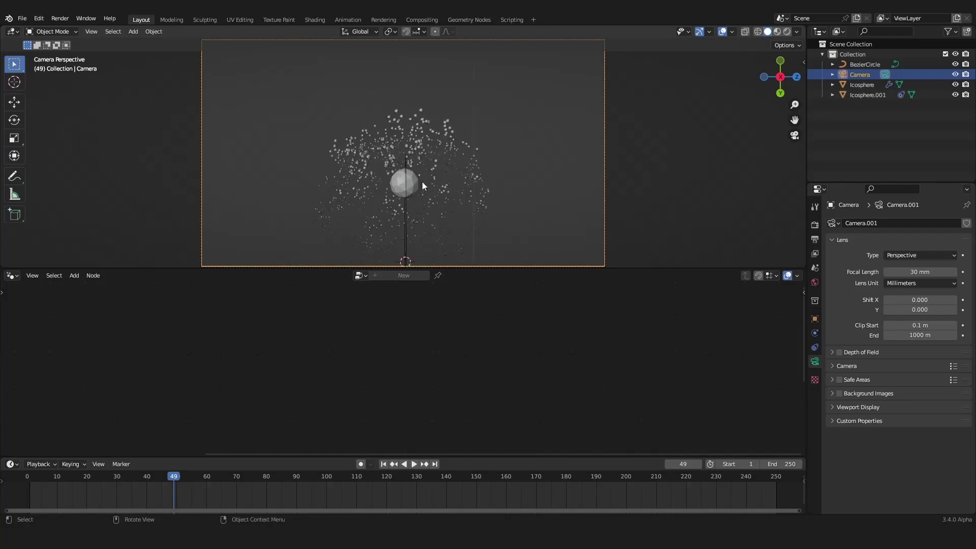
pyautogui.click(383, 463)
pyautogui.press('g')
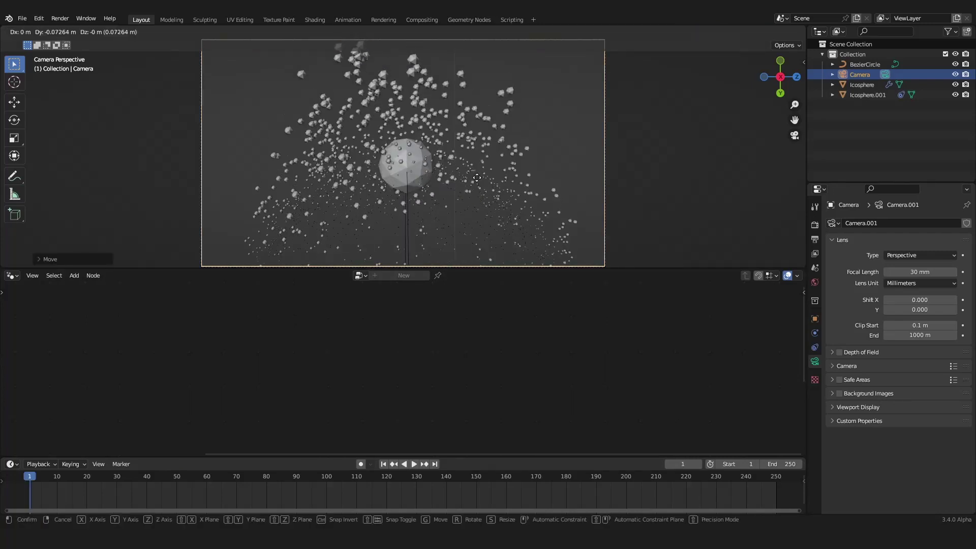
pyautogui.click(456, 171)
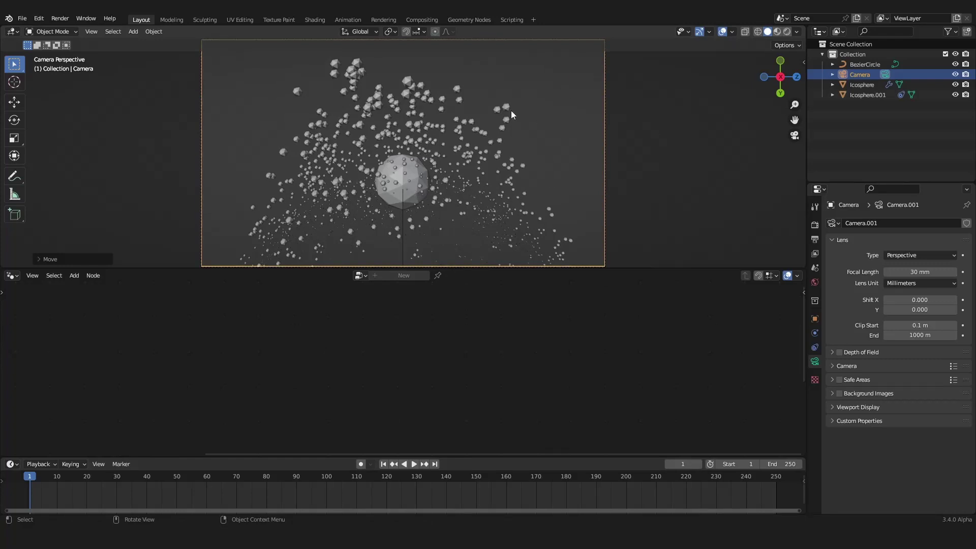
# Parent the camera to the ball, Icosphere.001, with the Object option and play the animation to check it.
pyautogui.keyDown('shift'); pyautogui.click(410, 188); pyautogui.keyUp('shift')
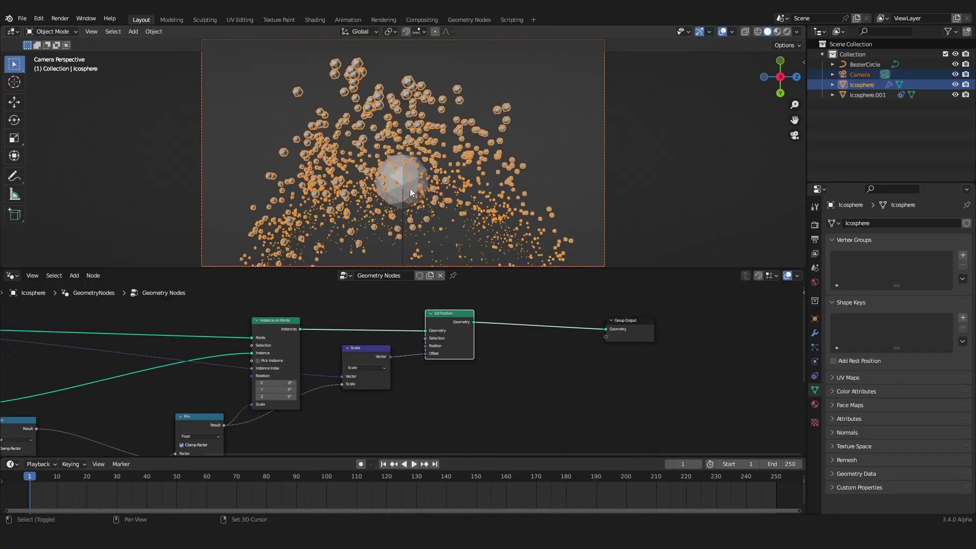
pyautogui.click(412, 172)
pyautogui.click(605, 63)
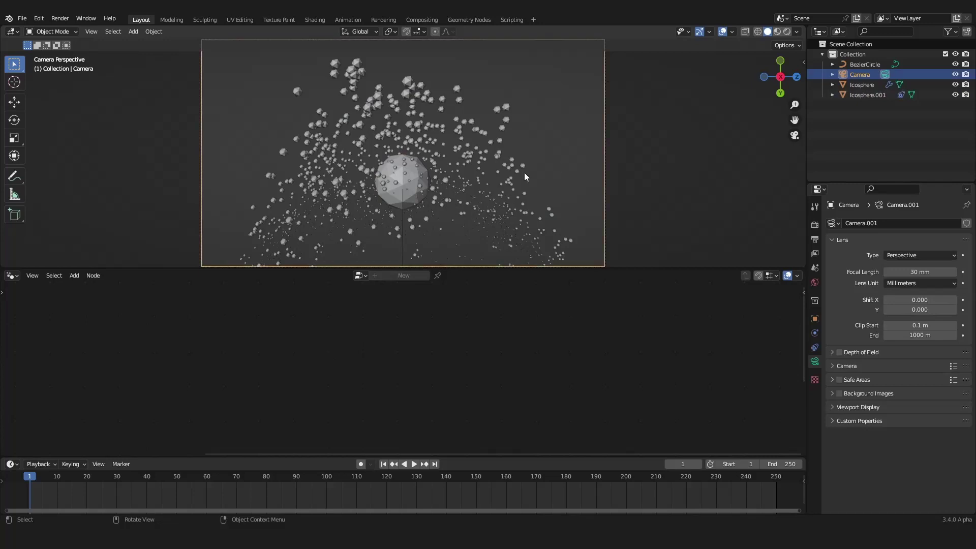
pyautogui.keyDown('ctrl'); pyautogui.click(861, 96); pyautogui.keyUp('ctrl')
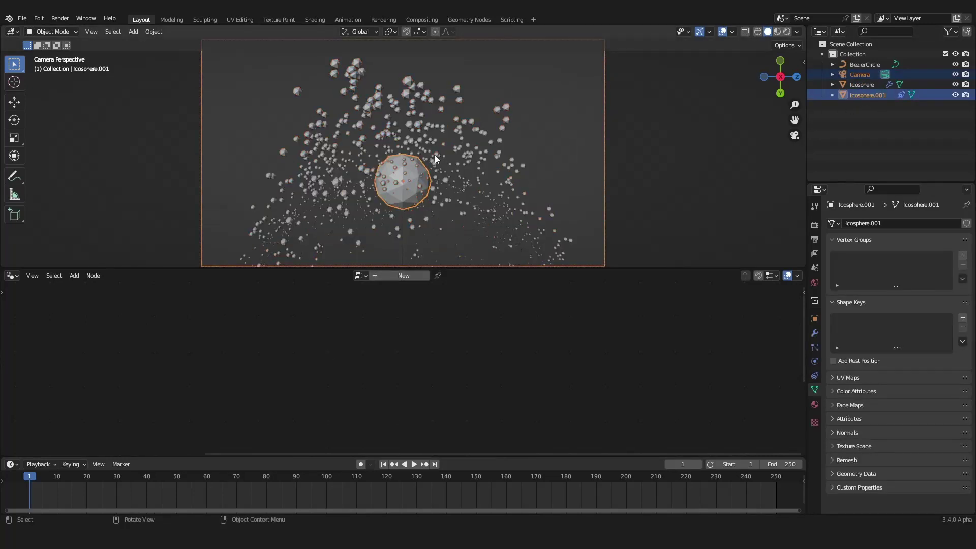
pyautogui.hotkey('ctrl', 'p')
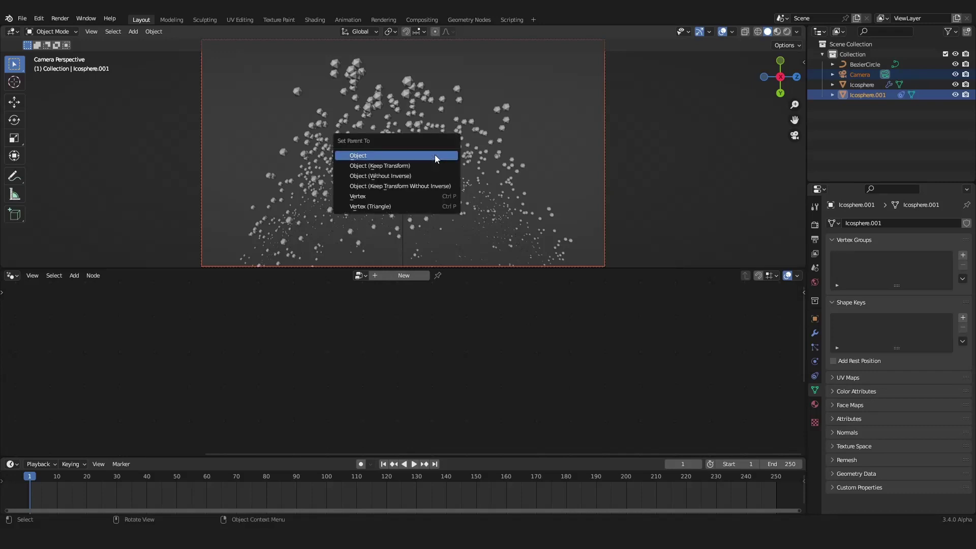
pyautogui.click(372, 158)
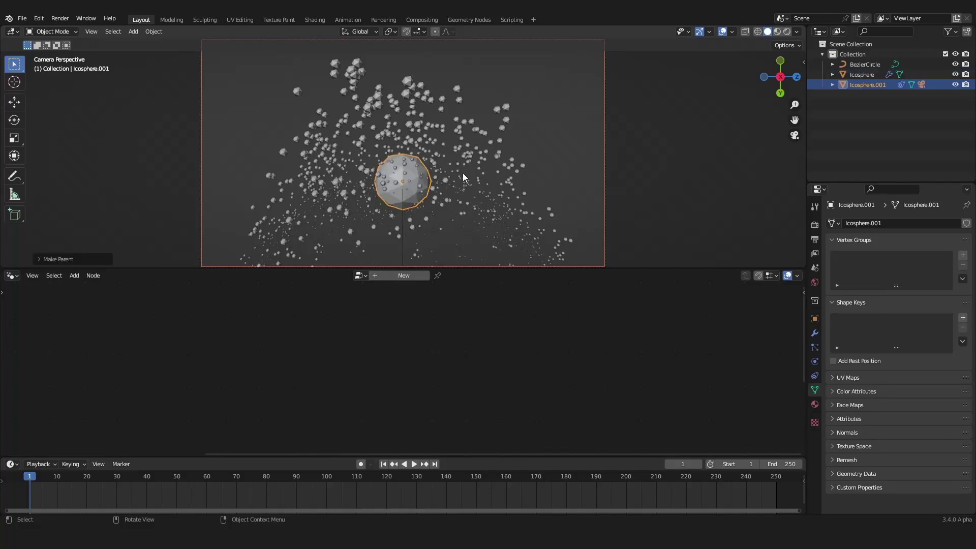
pyautogui.press('space')
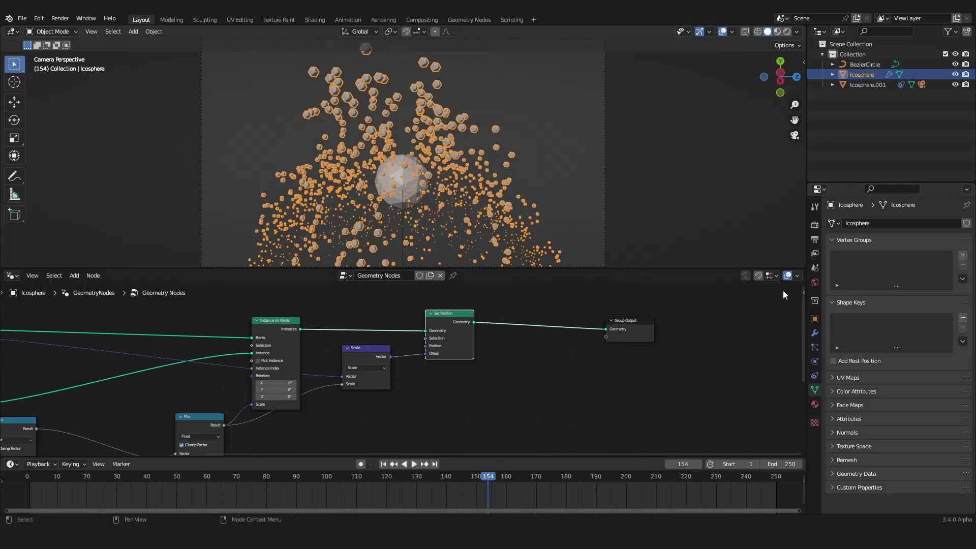
# Switch the viewport to rendered shading and enable Bloom for the Eevee render, checking the view briefly without overlays.
pyautogui.click(815, 225)
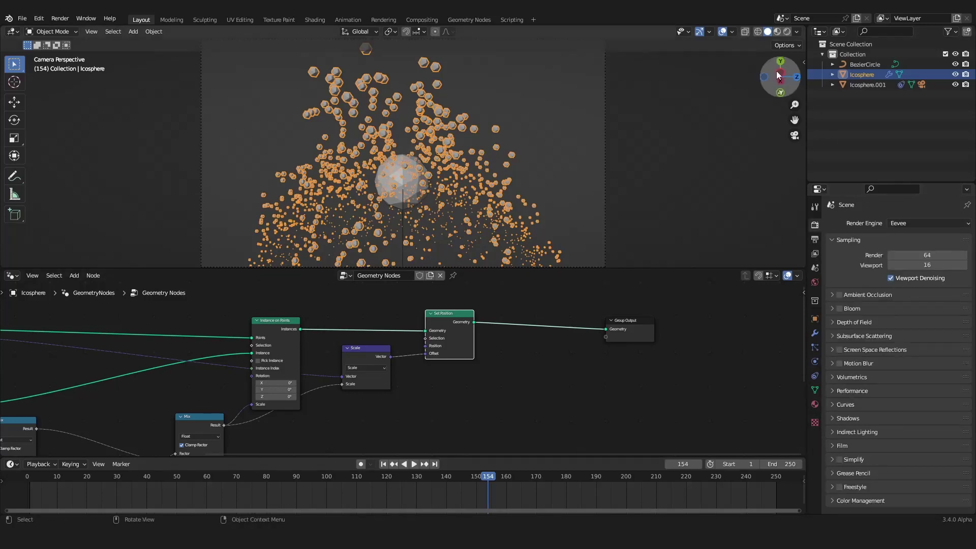
pyautogui.click(787, 32)
pyautogui.click(839, 308)
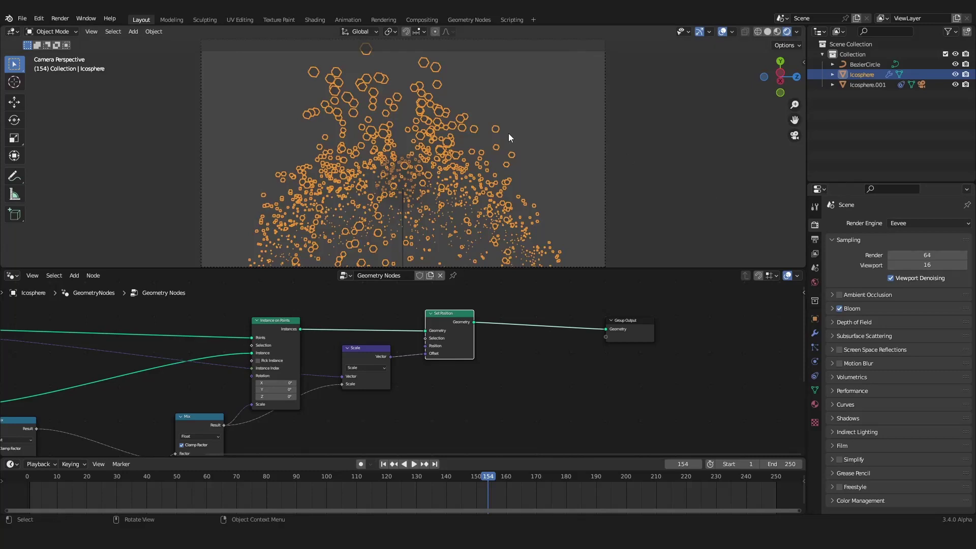
pyautogui.click(723, 32)
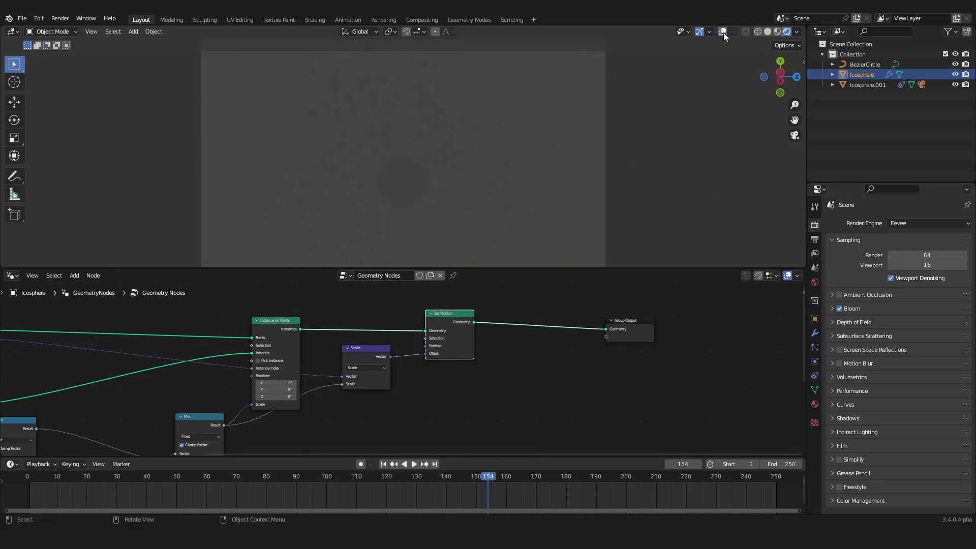
pyautogui.click(724, 32)
# Create a new material for Icosphere and assign Material.001 with a Set Material node inserted between Set Position and Group Output.
pyautogui.click(818, 404)
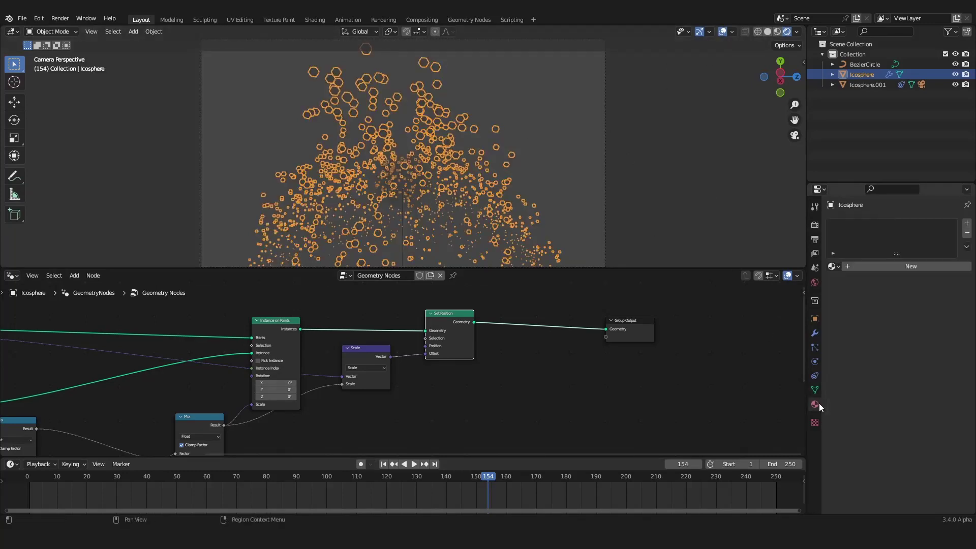
pyautogui.click(910, 266)
pyautogui.moveTo(542, 356); pyautogui.dragTo(476, 375, button='middle')
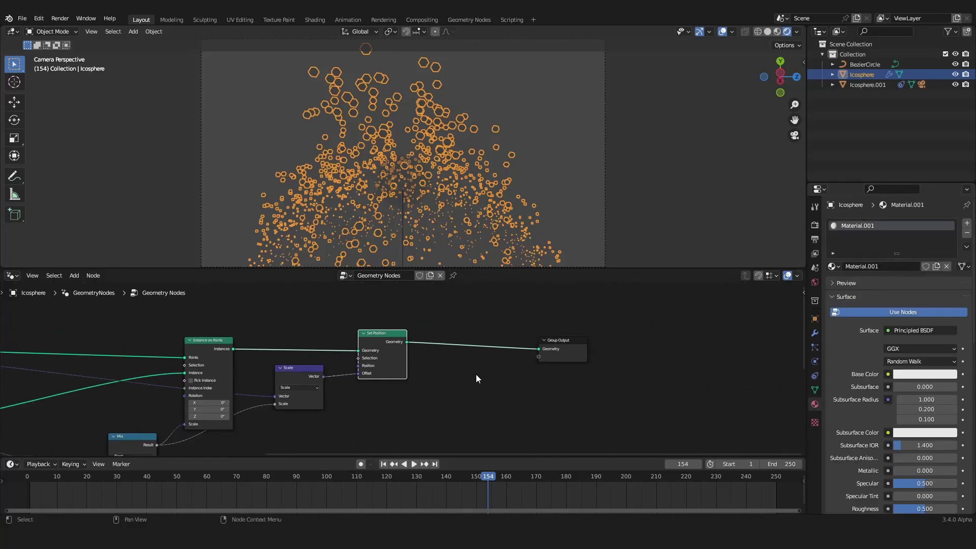
pyautogui.hotkey('shift', 'a')
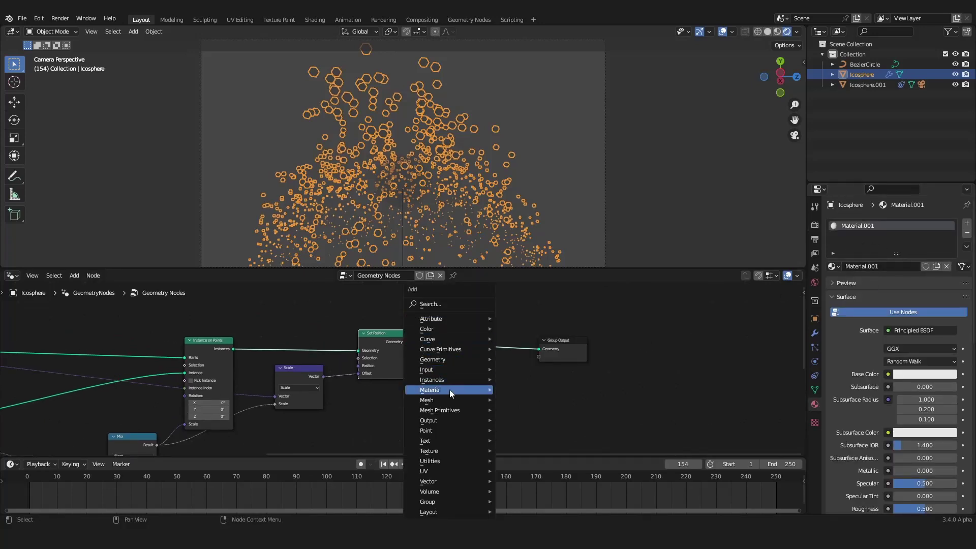
pyautogui.moveTo(449, 389)
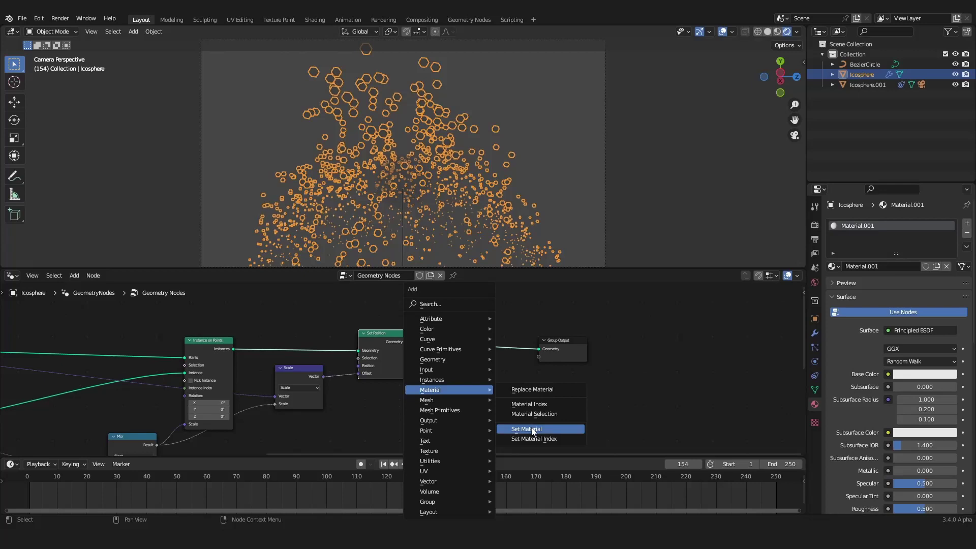
pyautogui.click(516, 432)
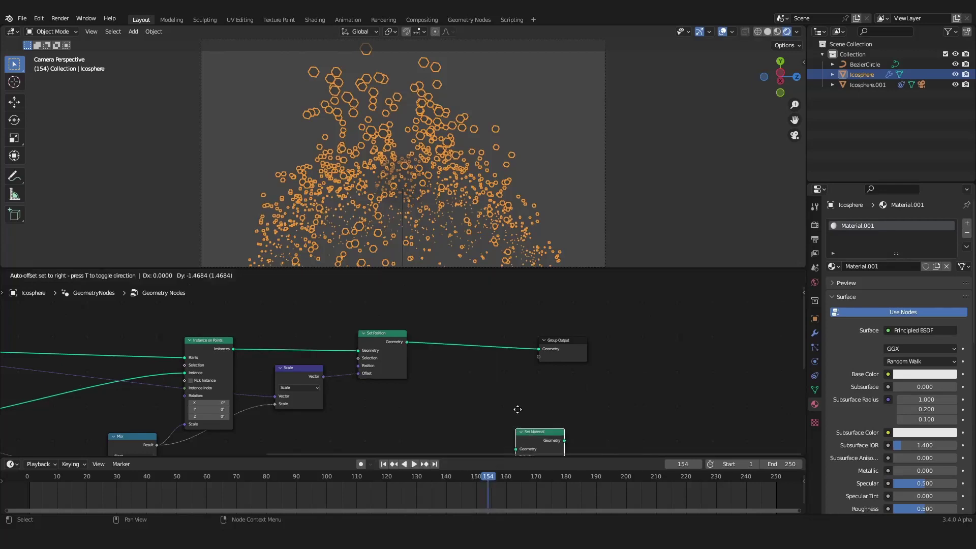
pyautogui.click(450, 328)
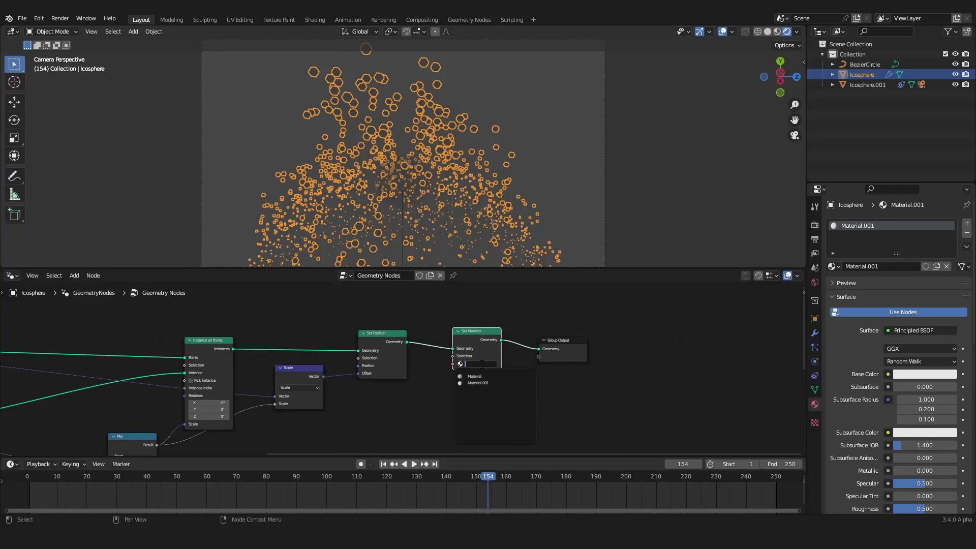
pyautogui.click(474, 383)
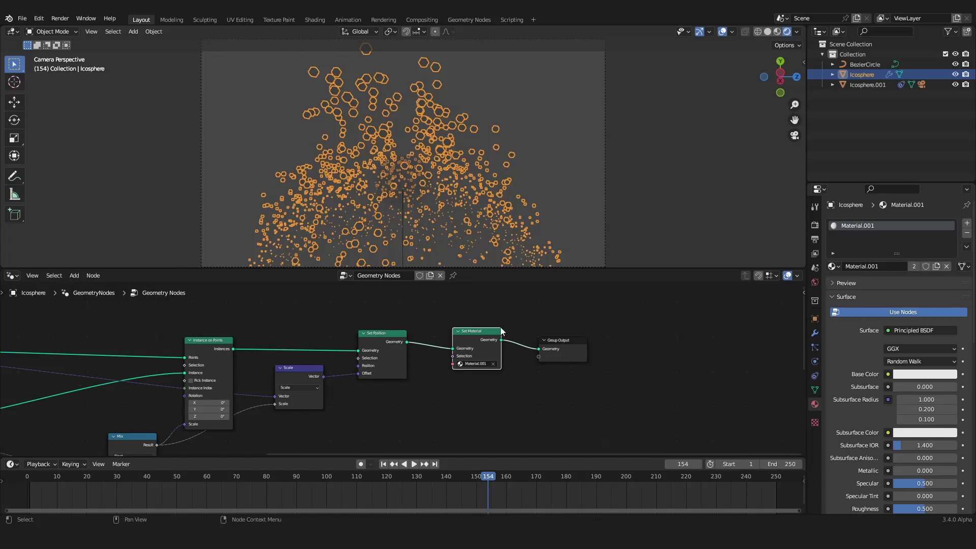
# Display the shader nodes of Material.001 and set the world background strength to 0.
pyautogui.scroll(-5, 473, 335)
pyautogui.moveTo(447, 338); pyautogui.dragTo(533, 309, button='middle')
pyautogui.hotkey('shift', 'F3')
pyautogui.moveTo(284, 358); pyautogui.dragTo(390, 399, button='middle')
pyautogui.scroll(1, 390, 400)
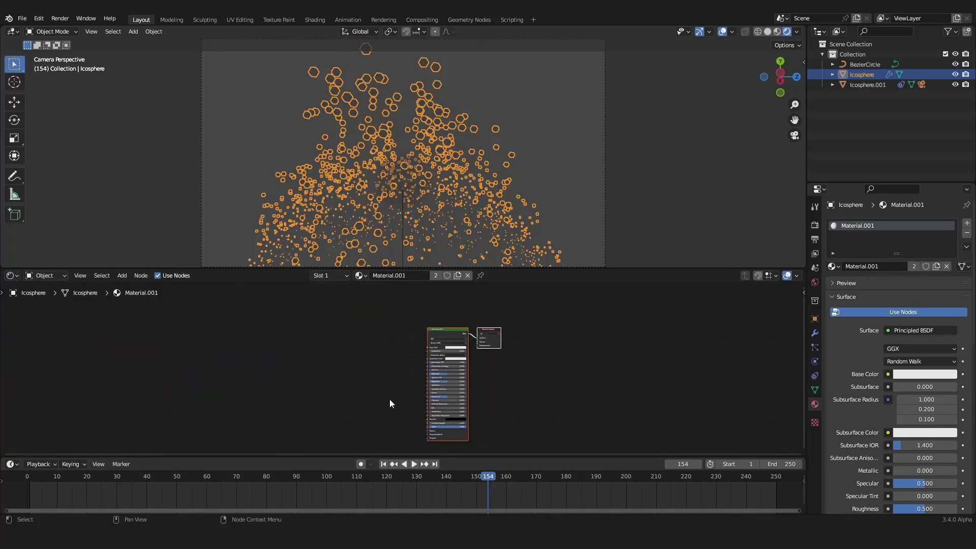
pyautogui.scroll(2, 397, 397)
pyautogui.click(815, 281)
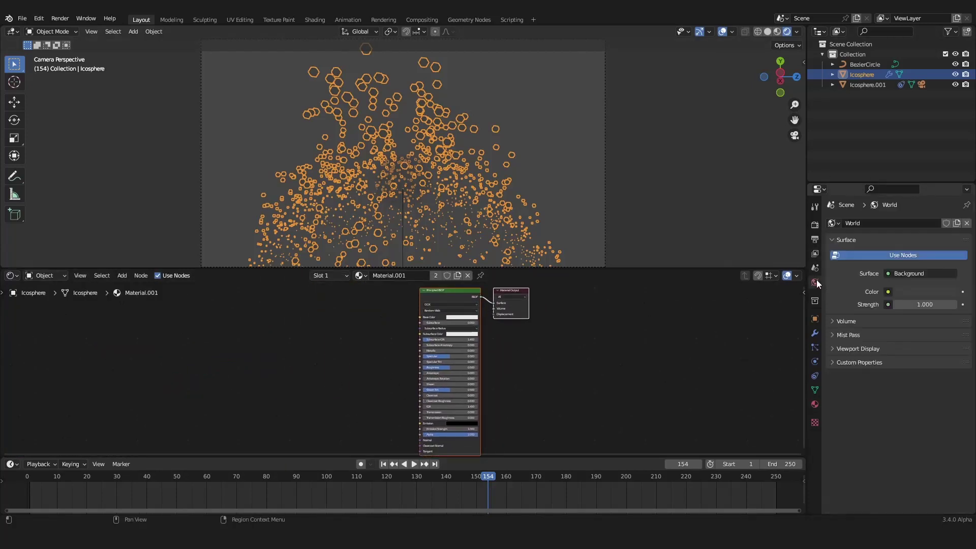
pyautogui.moveTo(915, 303); pyautogui.dragTo(854, 304)
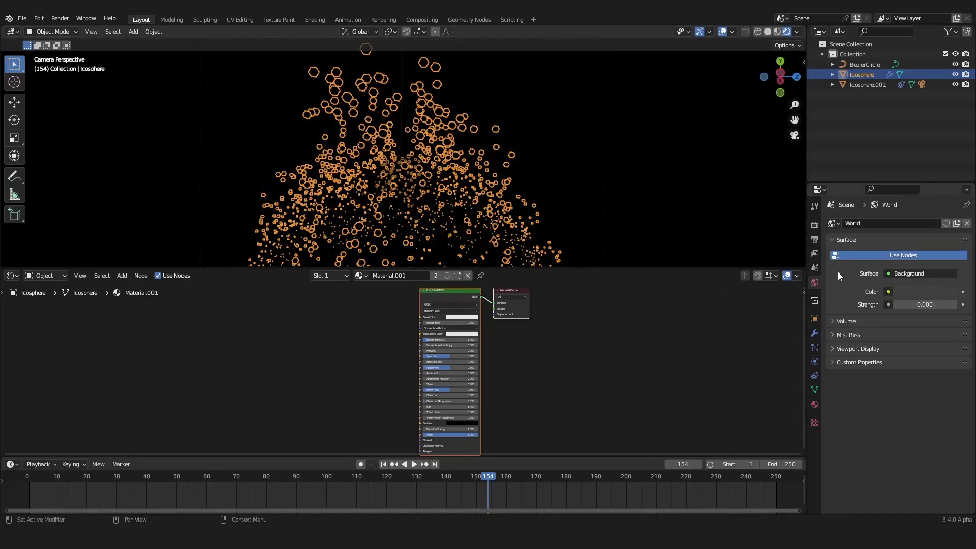
# Set the Principled BSDF's emission color to white and its emission strength to 2.4.
pyautogui.scroll(2, 517, 403)
pyautogui.click(517, 401)
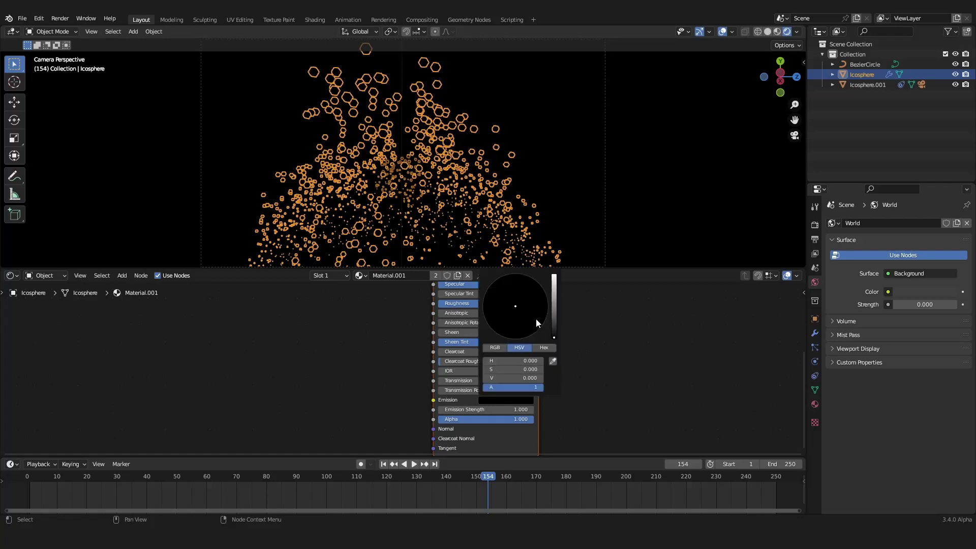
pyautogui.moveTo(553, 334); pyautogui.dragTo(554, 275)
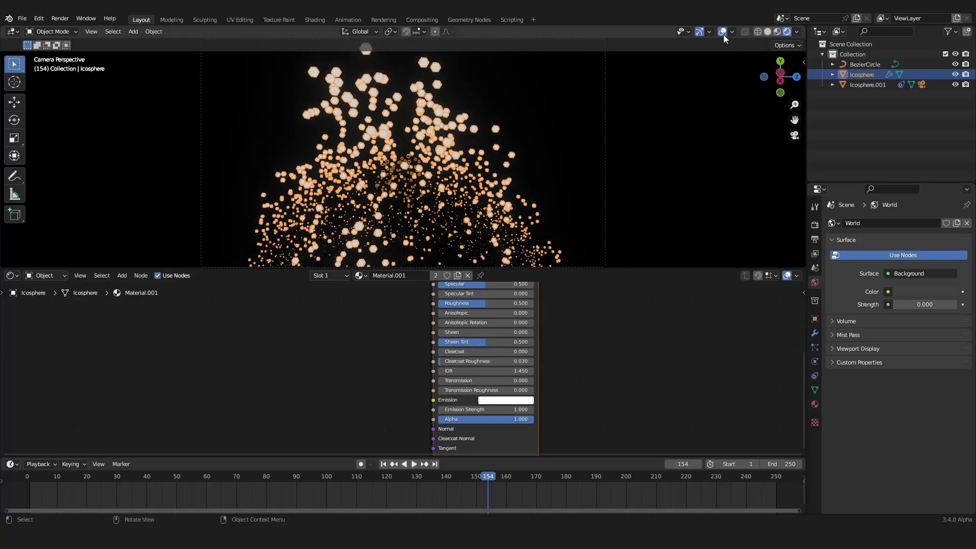
pyautogui.moveTo(486, 409); pyautogui.dragTo(527, 410)
pyautogui.scroll(-2, 355, 352)
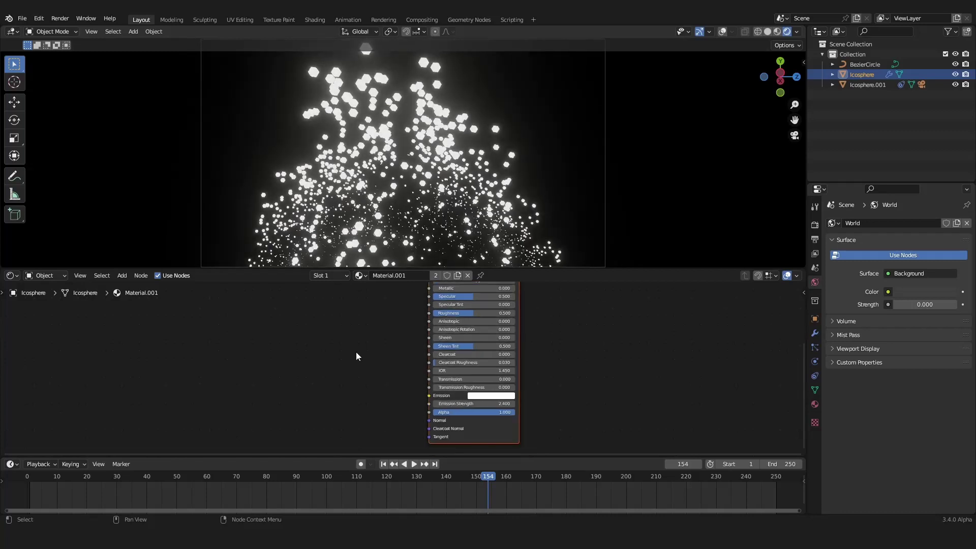
# Examine the glowing spheres in the camera view and the material's node layout.
pyautogui.moveTo(355, 352); pyautogui.dragTo(383, 370, button='middle')
pyautogui.scroll(-3, 374, 358)
pyautogui.scroll(-2, 377, 380)
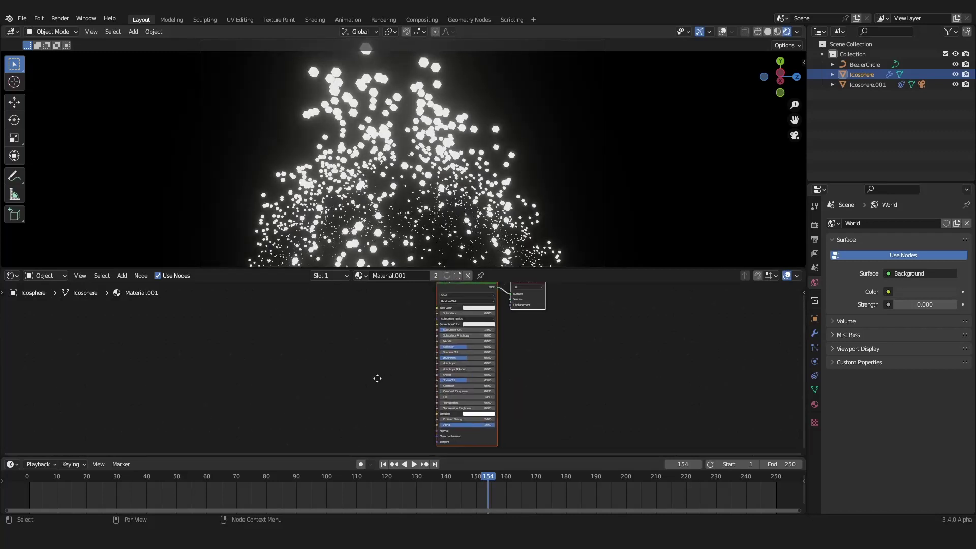
pyautogui.scroll(5, 435, 255)
pyautogui.scroll(-6, 435, 256)
pyautogui.keyDown('shift'); pyautogui.moveTo(442, 249); pyautogui.dragTo(434, 247, button='middle'); pyautogui.keyUp('shift')
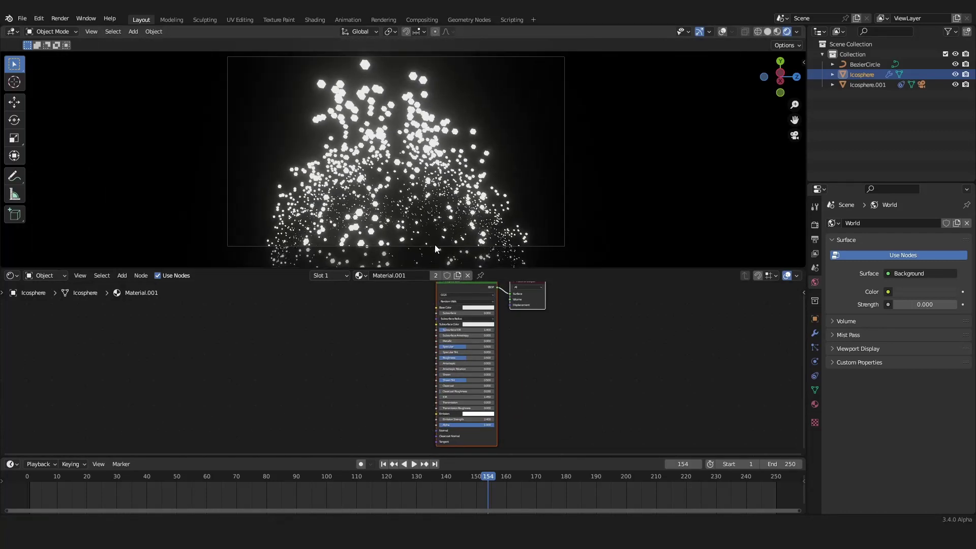
pyautogui.scroll(2, 435, 247)
pyautogui.moveTo(440, 329); pyautogui.dragTo(444, 330, button='middle')
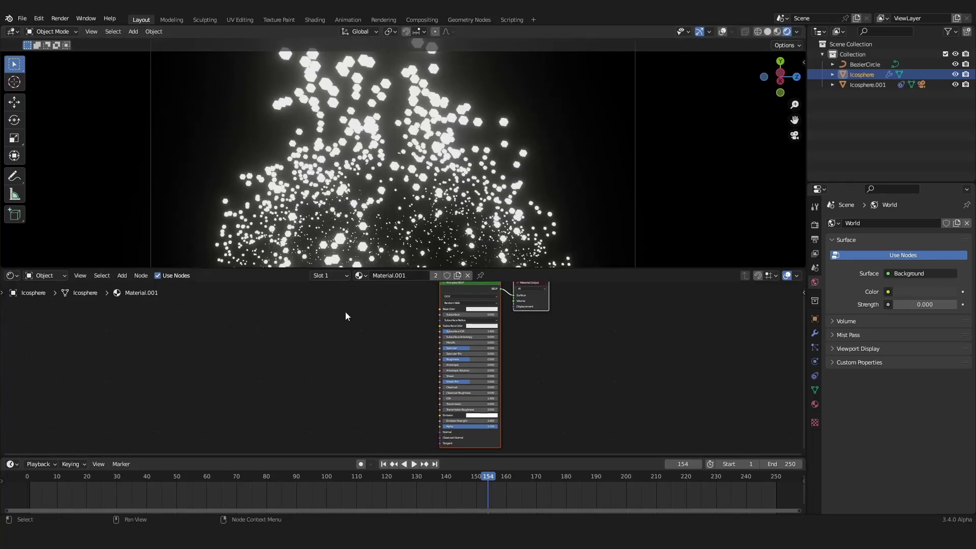
# Try driving the emission color with the Random output of a Point Info node.
pyautogui.hotkey('shift', 'a')
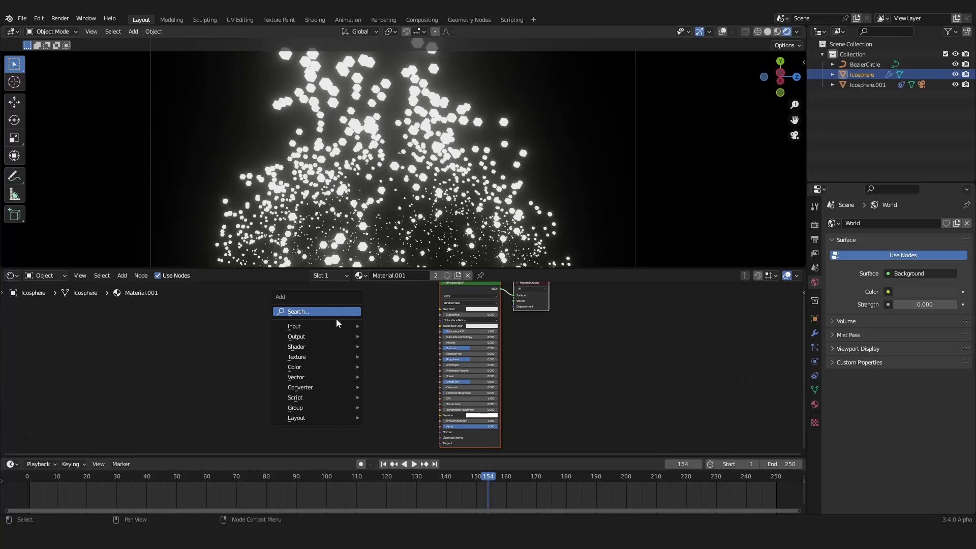
pyautogui.moveTo(328, 328)
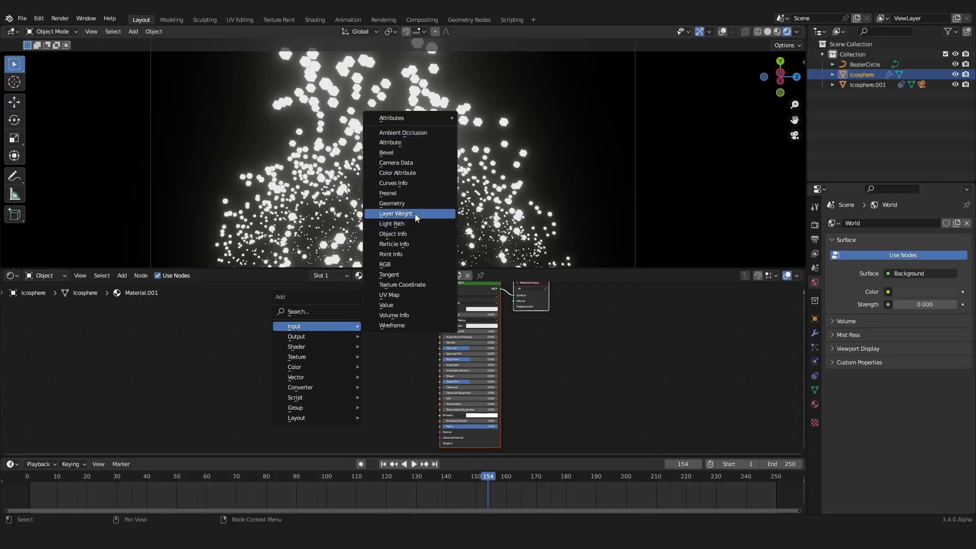
pyautogui.click(410, 251)
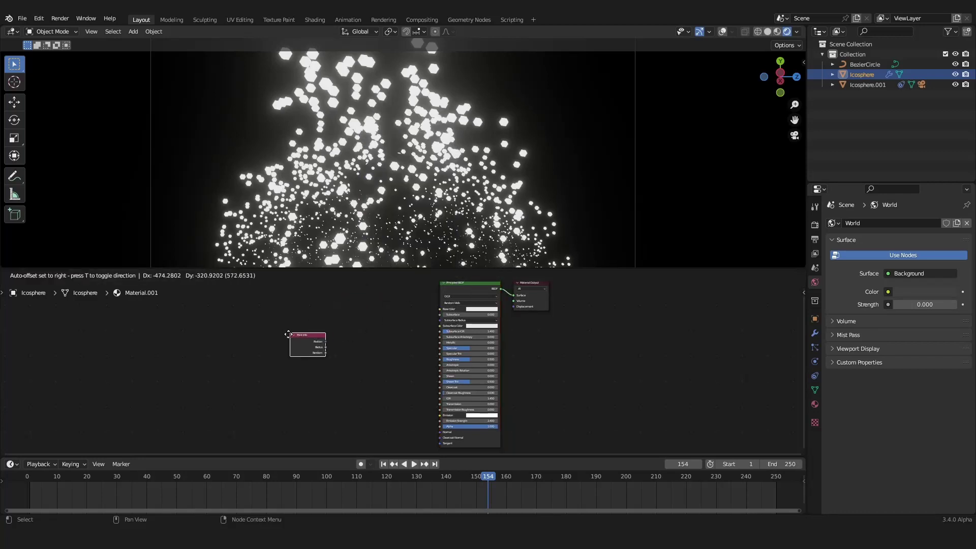
pyautogui.click(288, 334)
pyautogui.scroll(1, 327, 367)
pyautogui.moveTo(305, 353); pyautogui.dragTo(447, 416)
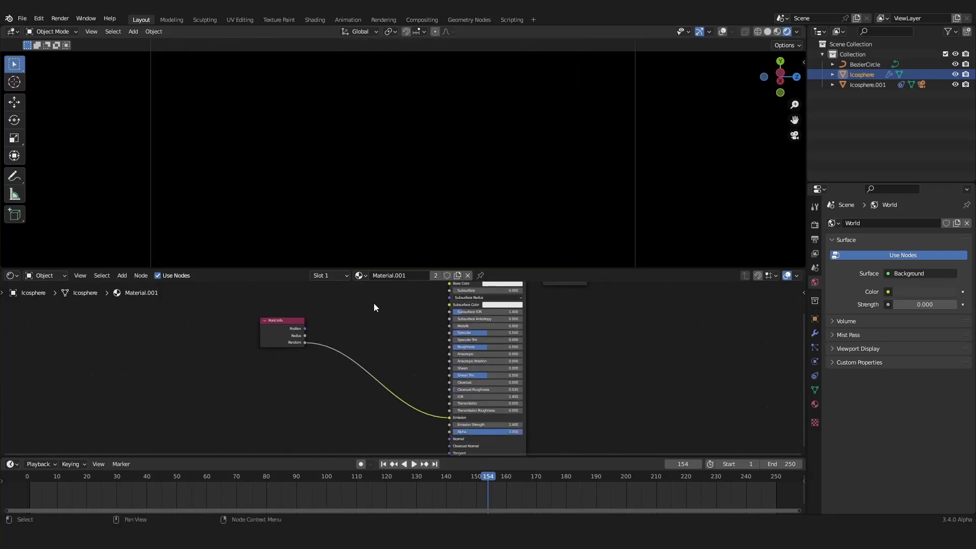
pyautogui.keyDown('ctrl'); pyautogui.moveTo(366, 313); pyautogui.dragTo(325, 432, button='right'); pyautogui.keyUp('ctrl')
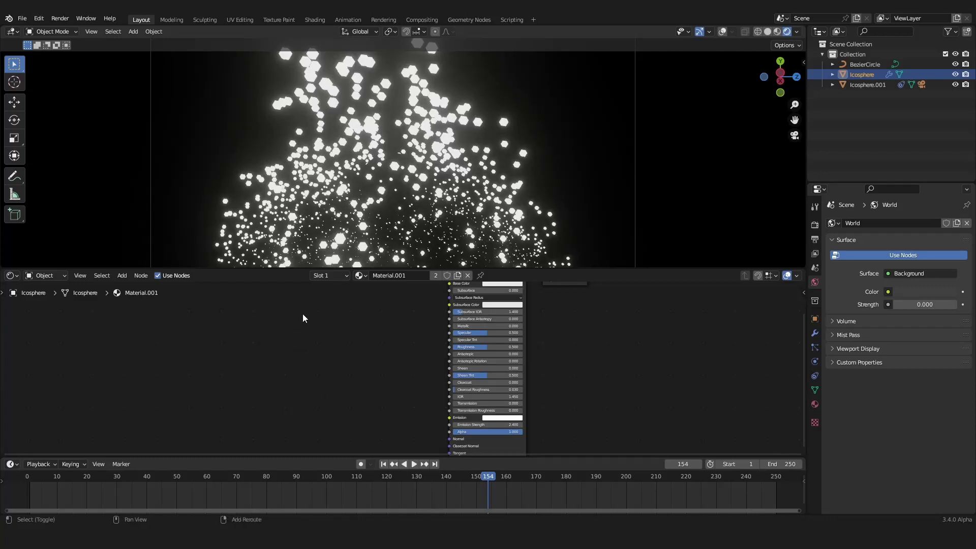
# Add an Object Info node and connect its Random output to the Principled BSDF's Emission input.
pyautogui.hotkey('shift', 'a')
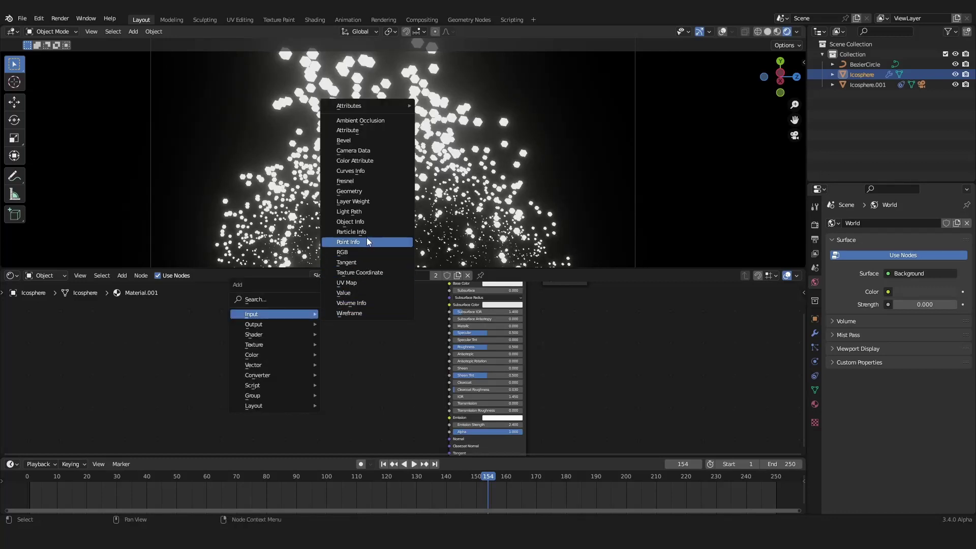
pyautogui.click(367, 222)
pyautogui.click(294, 367)
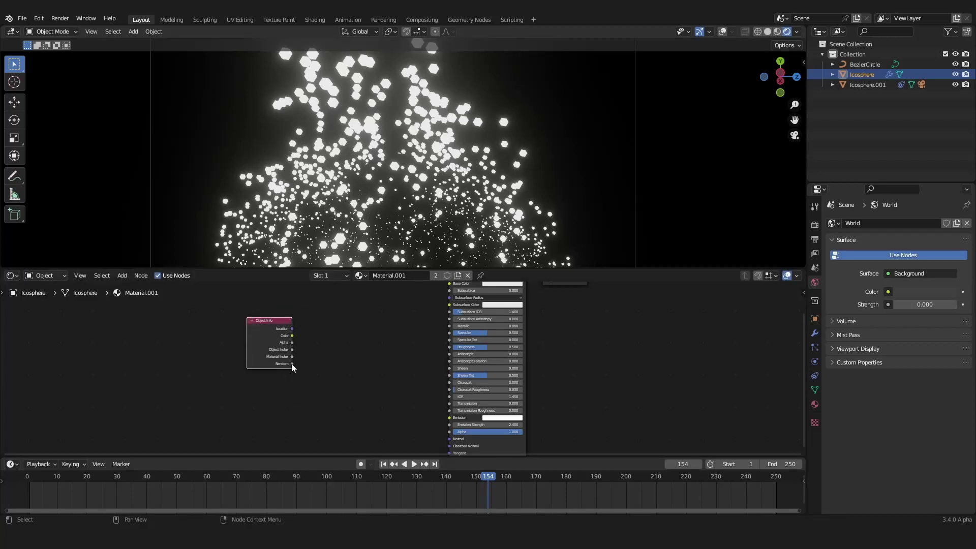
pyautogui.moveTo(293, 364); pyautogui.dragTo(449, 417)
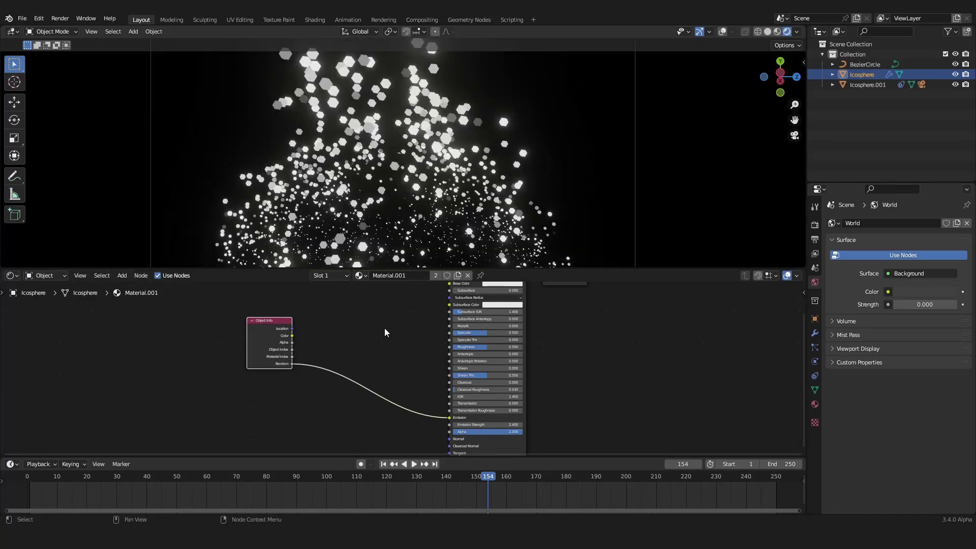
# Insert a ColorRamp node between the Object Info node's Random output and the Emission input.
pyautogui.scroll(-2, 377, 345)
pyautogui.moveTo(377, 344); pyautogui.dragTo(357, 326, button='middle')
pyautogui.scroll(3, 352, 331)
pyautogui.hotkey('shift', 'a')
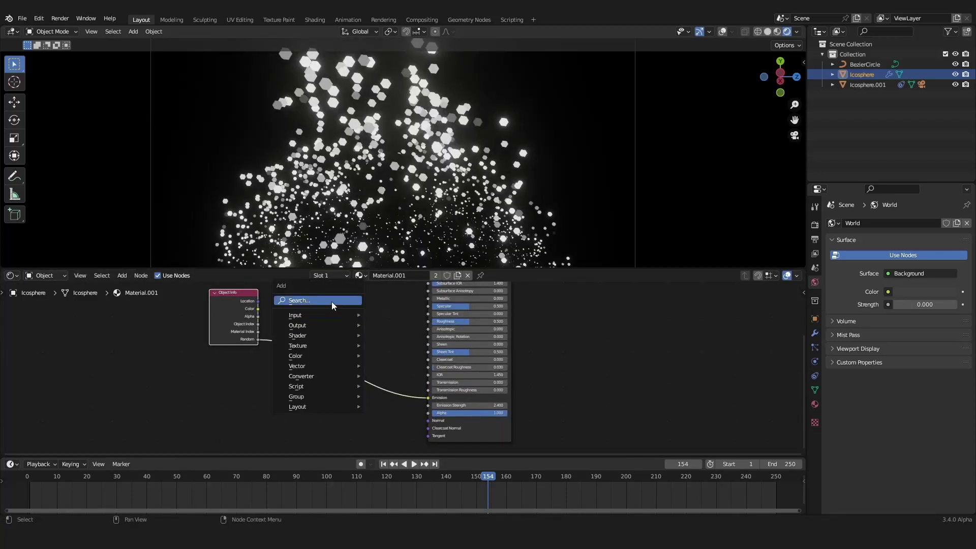
pyautogui.click(332, 301)
pyautogui.write('colo')
pyautogui.click(352, 320)
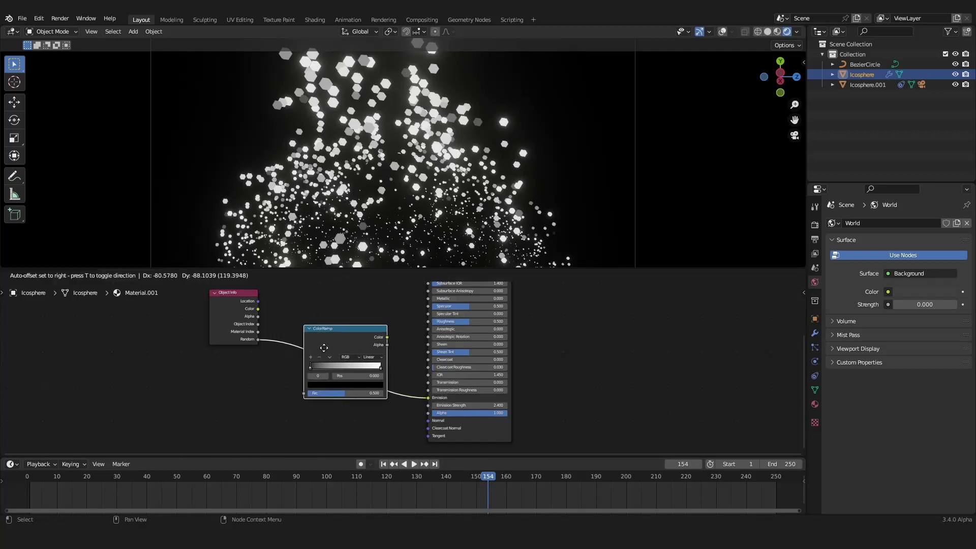
pyautogui.click(373, 413)
# Recolor the two ColorRamp stops as a bright red-to-cyan gradient and preview the animation through the camera.
pyautogui.scroll(2, 382, 389)
pyautogui.click(347, 387)
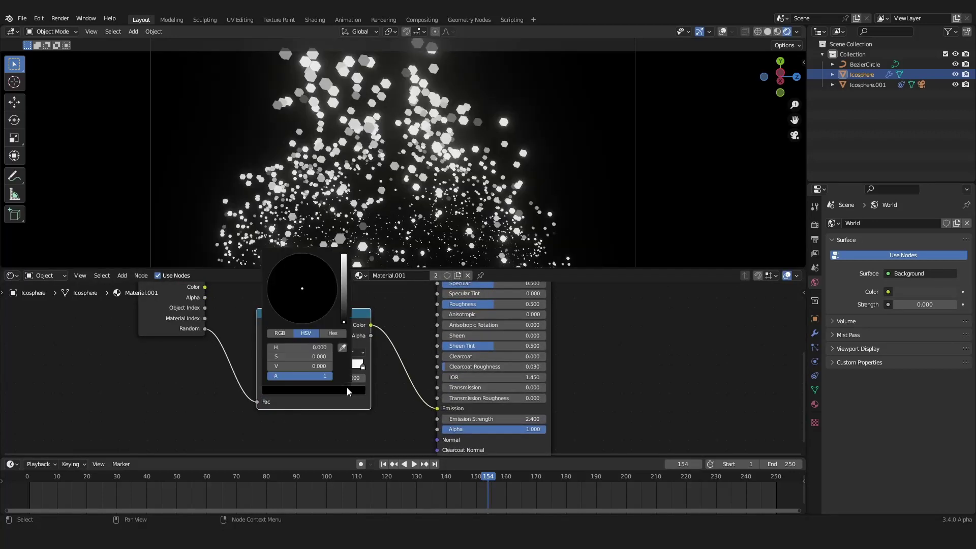
pyautogui.moveTo(345, 318); pyautogui.dragTo(343, 254)
pyautogui.moveTo(289, 292)
pyautogui.mouseDown()
pyautogui.moveTo(294, 315)
pyautogui.moveTo(311, 263)
pyautogui.mouseUp()
pyautogui.click(363, 366)
pyautogui.click(351, 391)
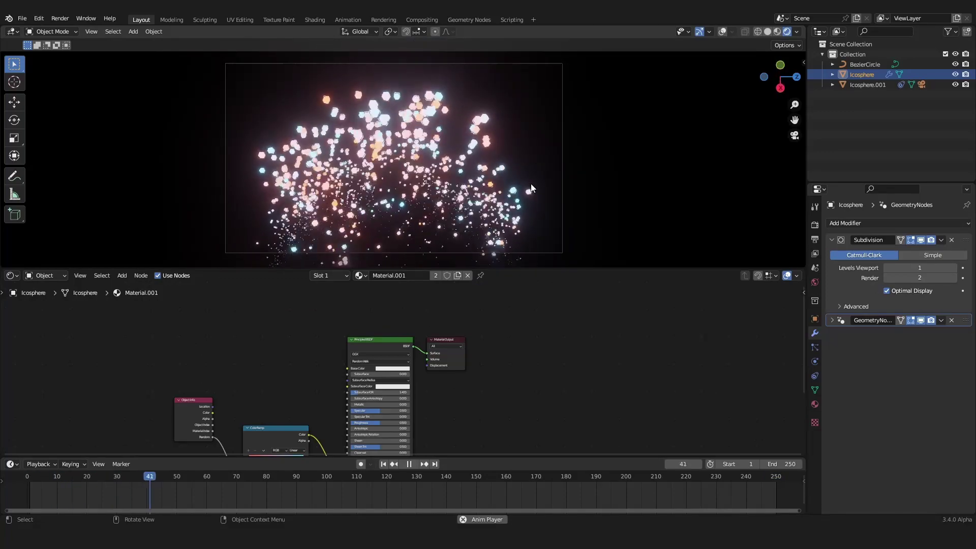
pyautogui.scroll(2, 465, 191)
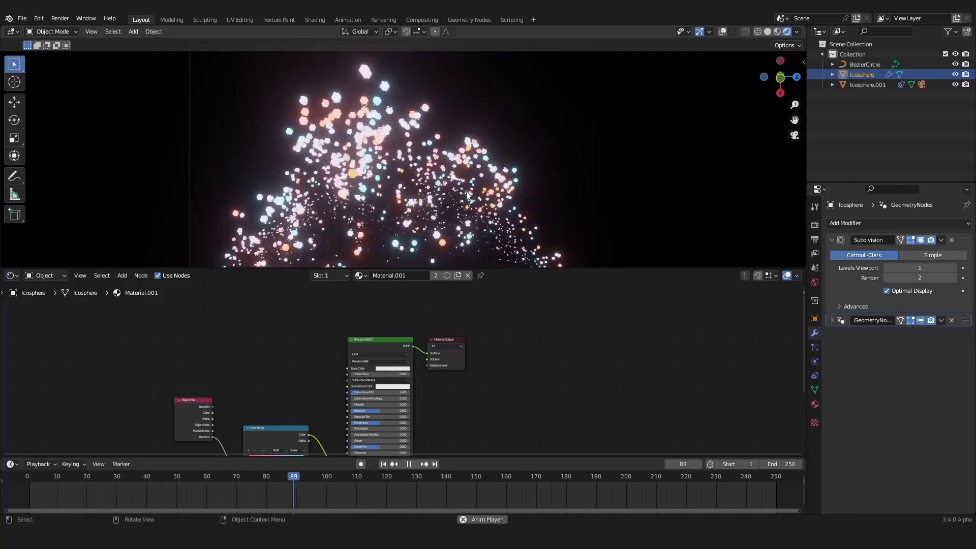
pyautogui.scroll(-2, 467, 194)
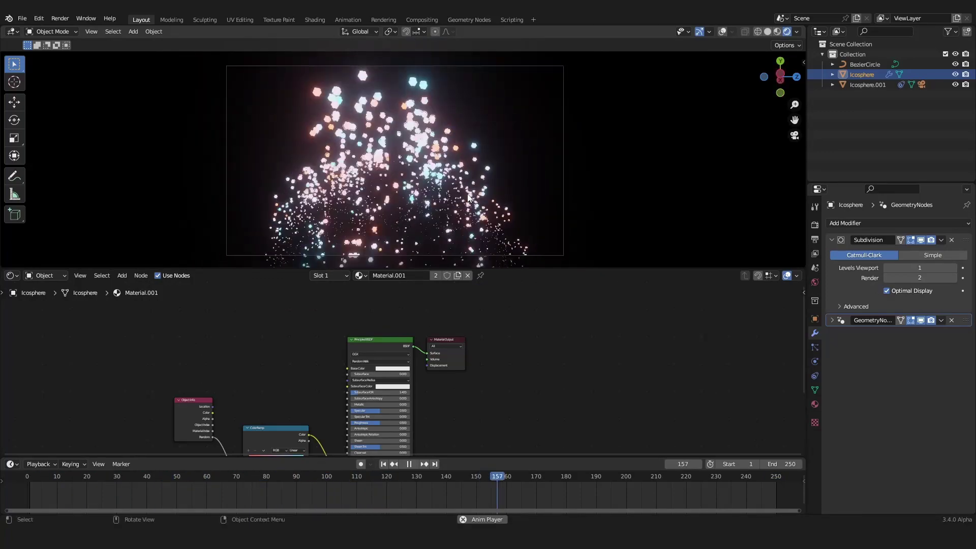